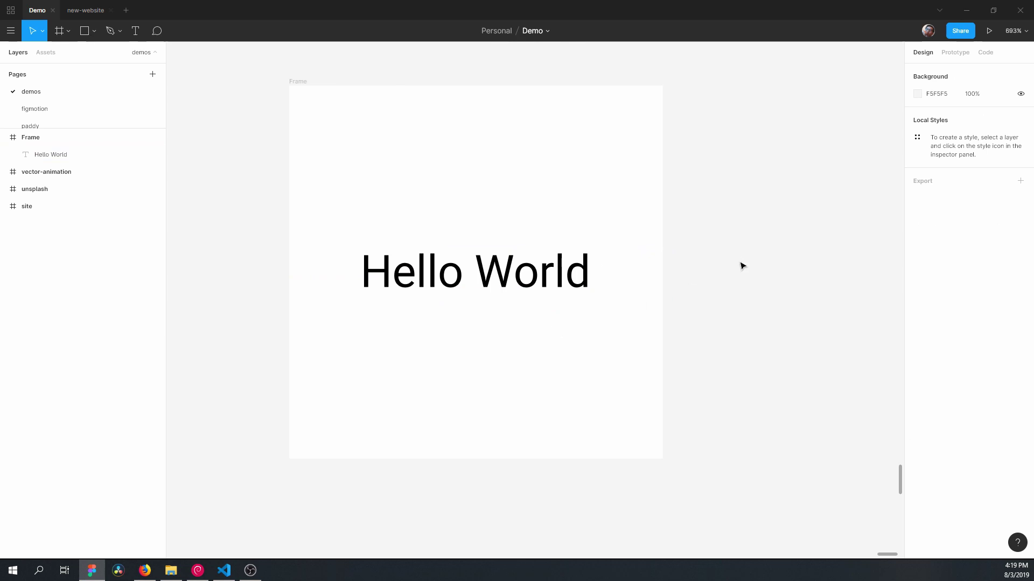
Open the Paddy plugin and set the padding to 10 vertically (Y) and 15 horizontally (X).
{"action": "key", "text": "ctrl+alt+p"}
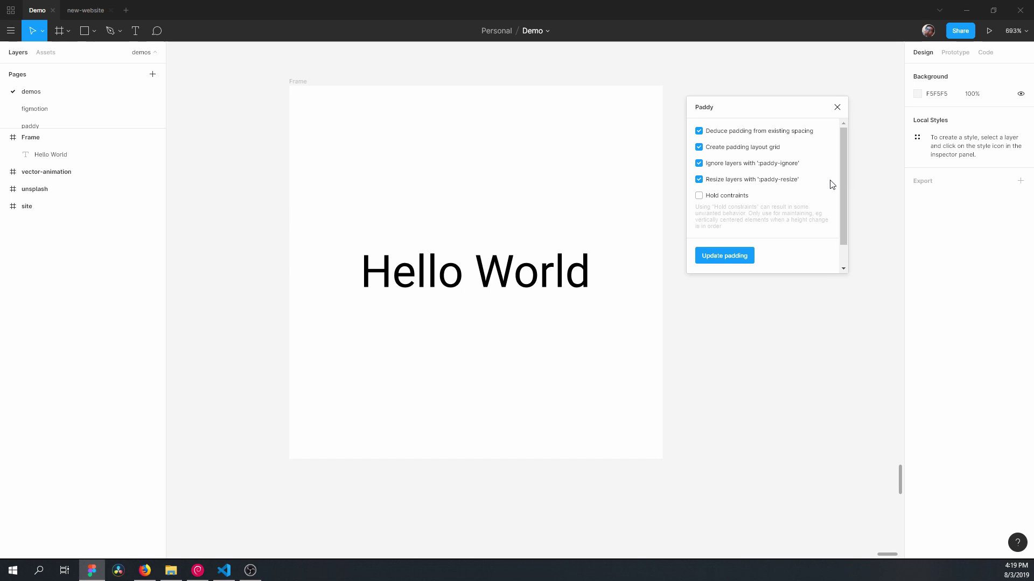
{"action": "scroll", "coordinate": [827, 166], "scroll_direction": "down", "scroll_amount": 1}
{"action": "left_click", "coordinate": [724, 215]}
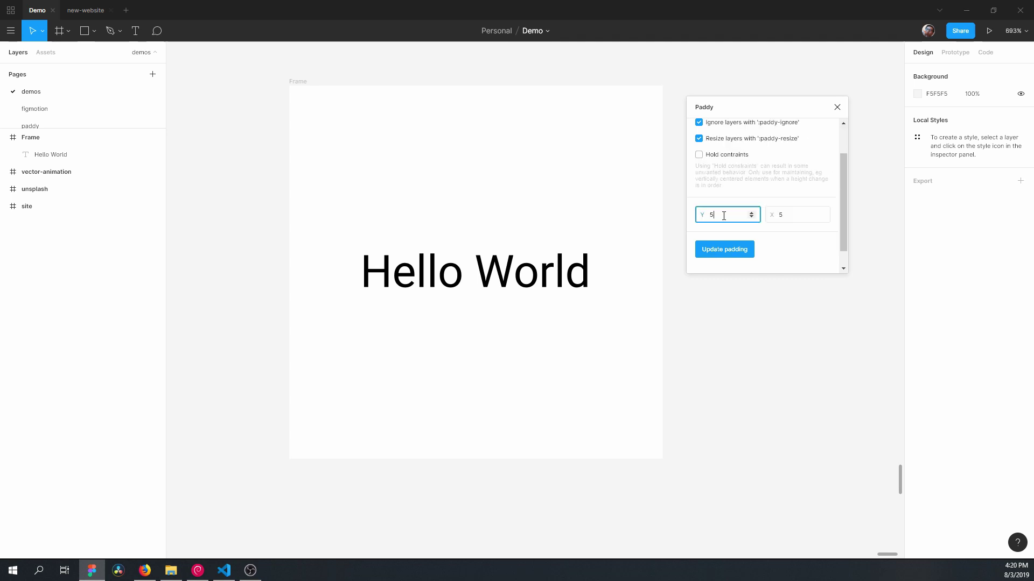
{"action": "key", "text": "BackSpace"}
{"action": "type", "text": "10"}
{"action": "key", "text": "Tab"}
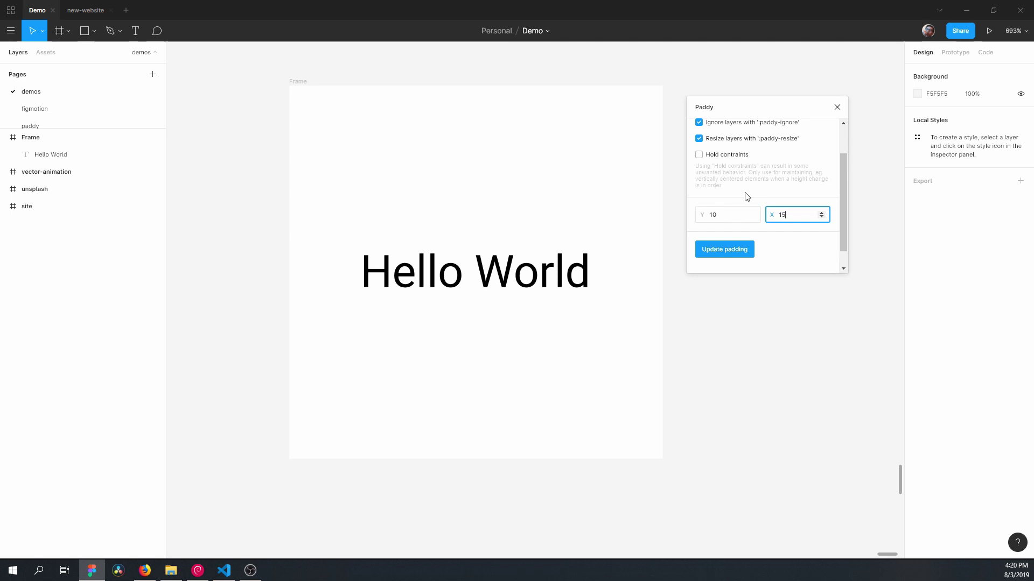
{"action": "left_click", "coordinate": [759, 194]}
Update the padding of the frame around the Hello World text, and turn off deducing padding from existing spacing.
{"action": "left_click", "coordinate": [298, 82]}
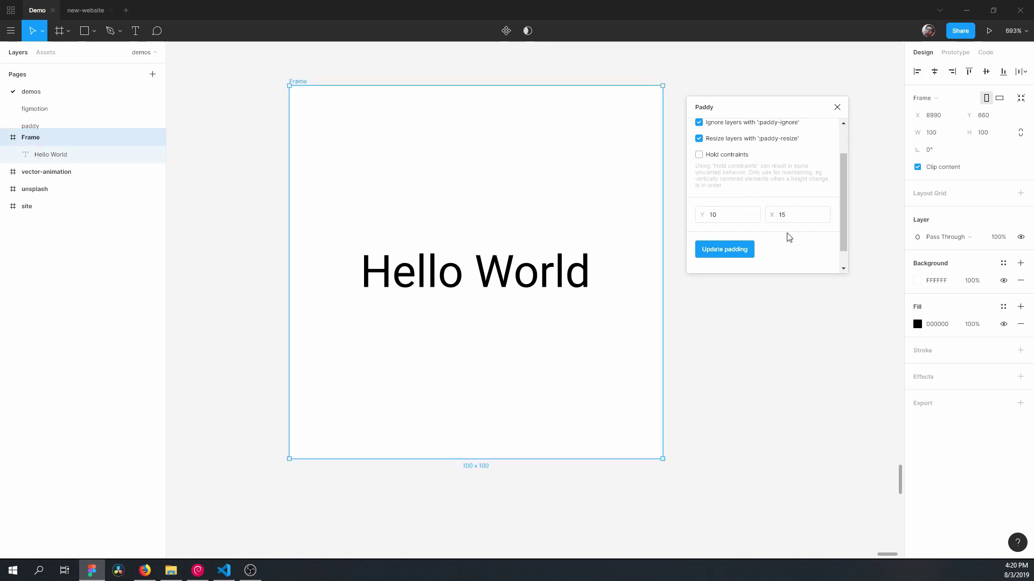
{"action": "left_click", "coordinate": [719, 258]}
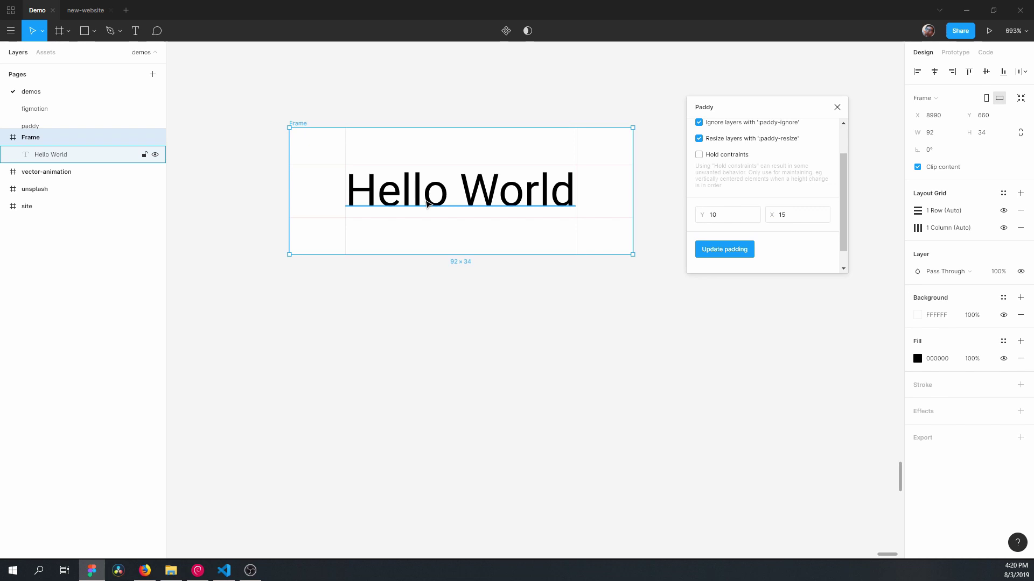
{"action": "left_click", "coordinate": [438, 201]}
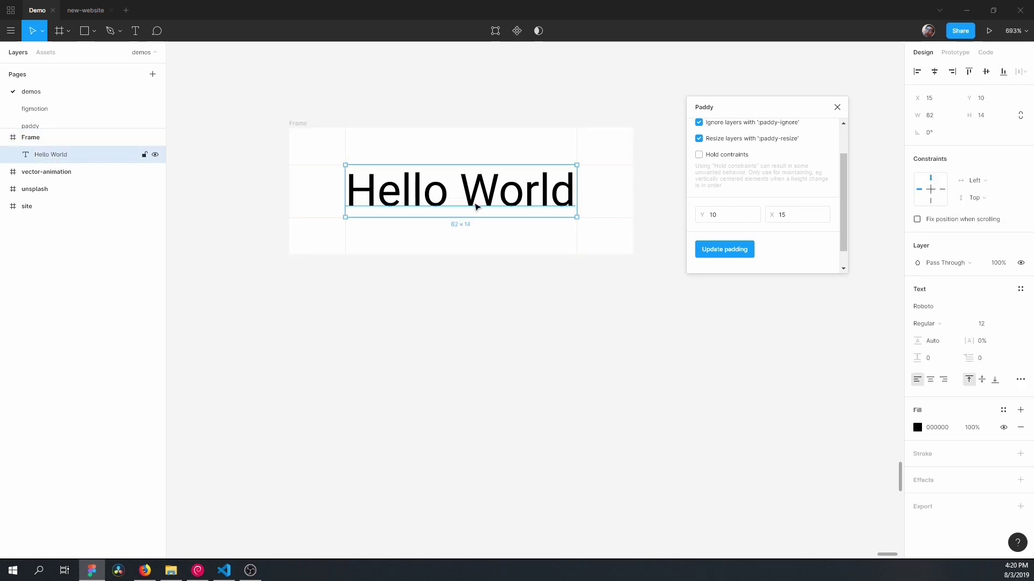
{"action": "key", "text": "alt"}
{"action": "left_click", "coordinate": [588, 345]}
{"action": "scroll", "coordinate": [745, 201], "scroll_direction": "up", "scroll_amount": 2}
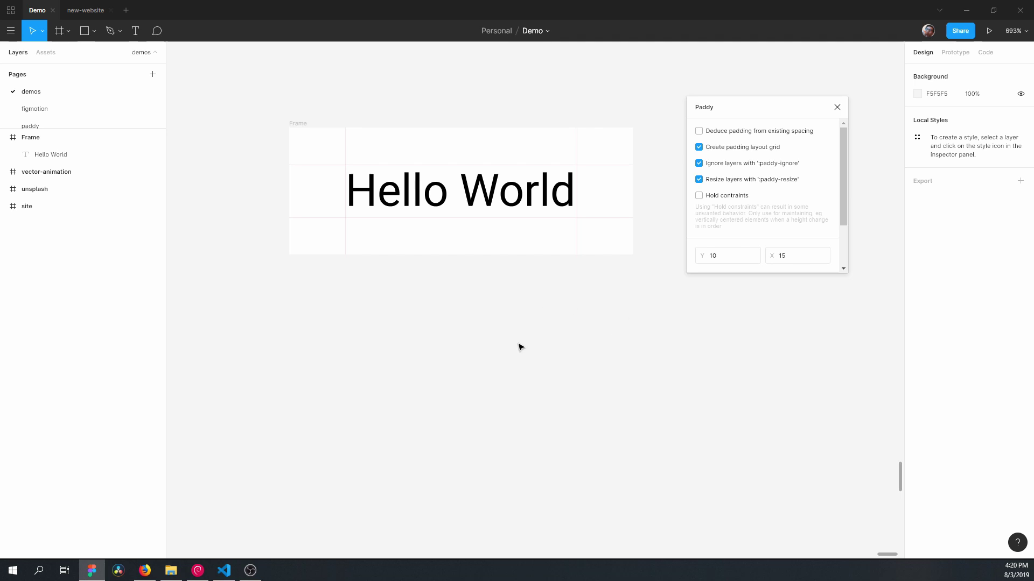
Add a 92 × 34 rectangle filling the frame and place it behind the Hello World text.
{"action": "key", "text": "r"}
{"action": "left_click", "coordinate": [395, 150]}
{"action": "left_click_drag", "start_coordinate": [395, 151], "coordinate": [441, 263]}
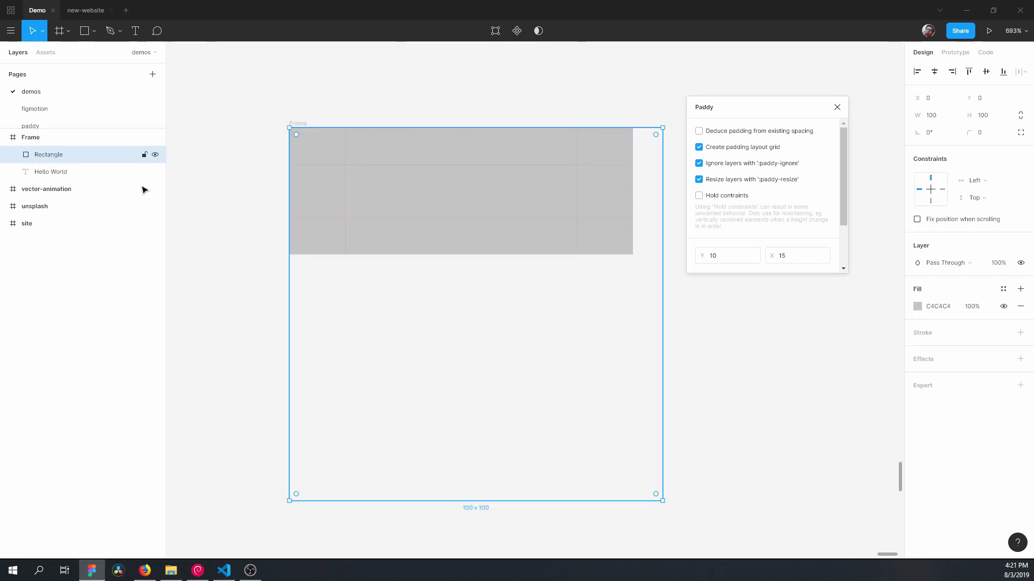
{"action": "key", "text": "ctrl+bracketleft"}
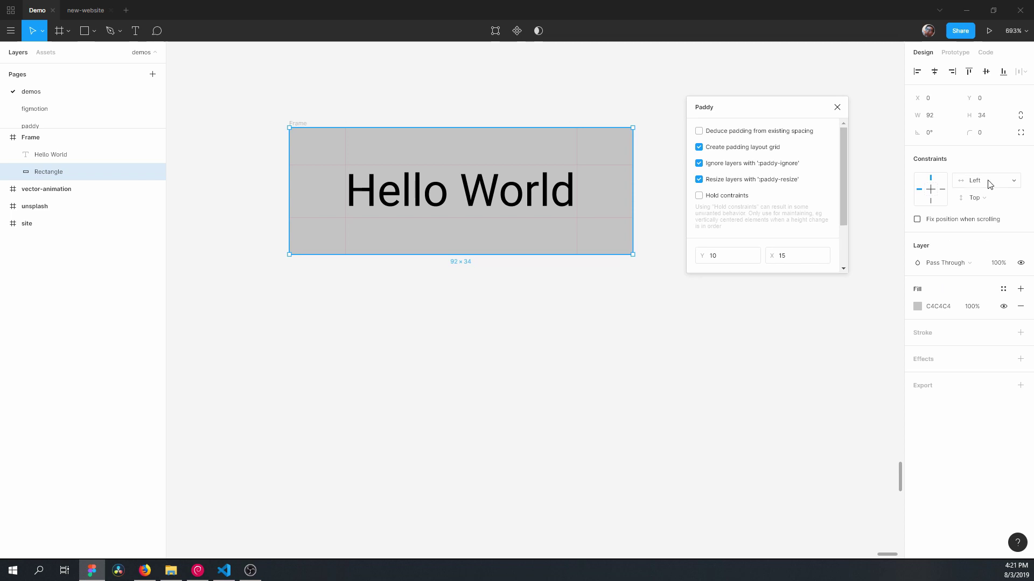
Set the rectangle's constraints to Left & Right and Top & Bottom, and its corner radius to 3.
{"action": "left_click", "coordinate": [989, 184]}
{"action": "left_click", "coordinate": [986, 205]}
{"action": "left_click", "coordinate": [985, 133]}
{"action": "type", "text": "2"}
{"action": "key", "text": "Return"}
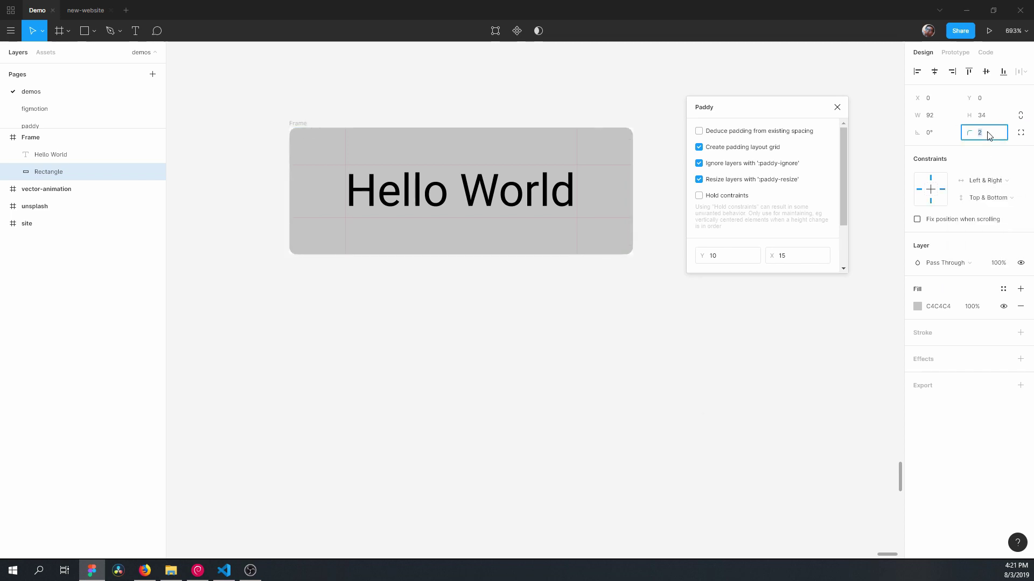
{"action": "type", "text": "3"}
Style the button with a 72D5FF background rectangle named bg and white Hello World text.
{"action": "left_click", "coordinate": [917, 306]}
{"action": "left_click_drag", "start_coordinate": [872, 334], "coordinate": [860, 435]}
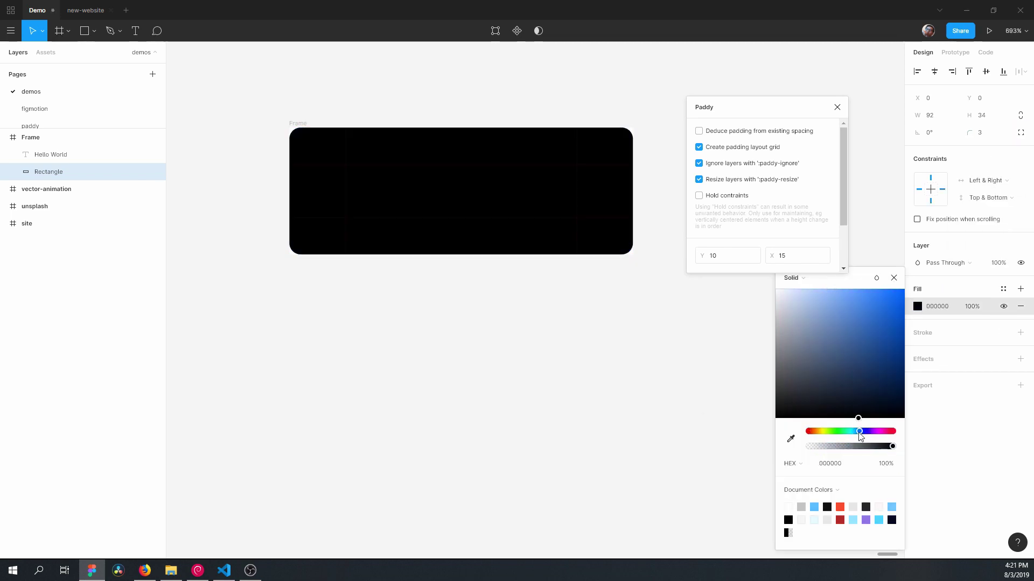
{"action": "left_click", "coordinate": [858, 286]}
{"action": "left_click", "coordinate": [484, 153]}
{"action": "left_click", "coordinate": [525, 456]}
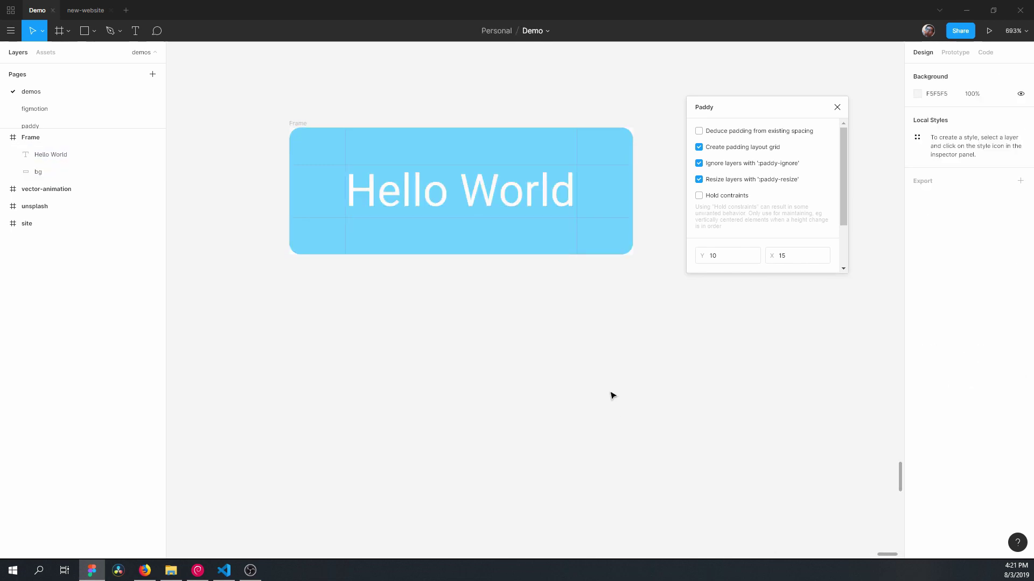
Try updating the frame's padding with the bg rectangle included, and undo the update.
{"action": "scroll", "coordinate": [612, 395], "scroll_direction": "up", "scroll_amount": 1}
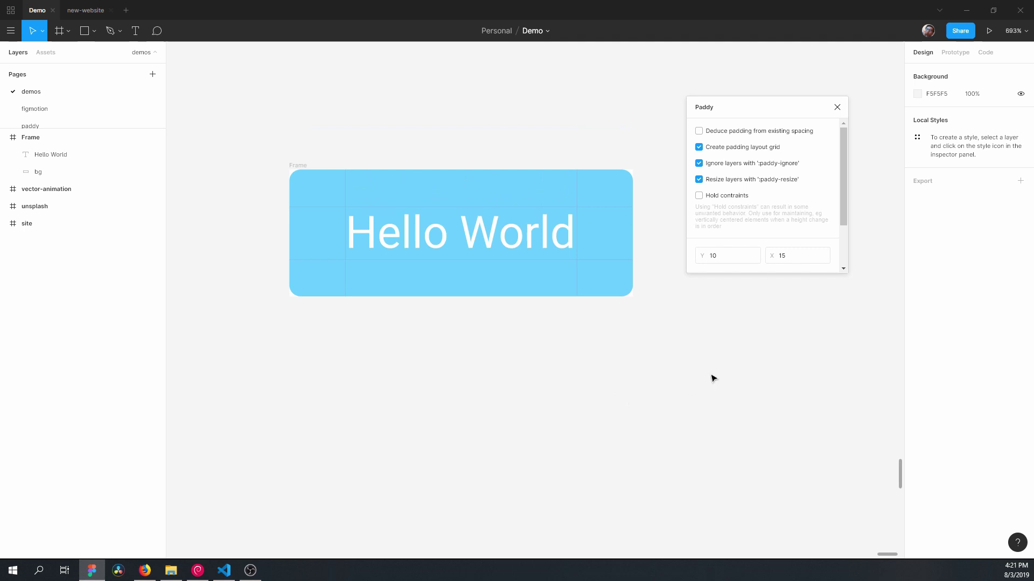
{"action": "left_click", "coordinate": [305, 170]}
{"action": "scroll", "coordinate": [843, 264], "scroll_direction": "down", "scroll_amount": 2}
{"action": "left_click", "coordinate": [724, 230]}
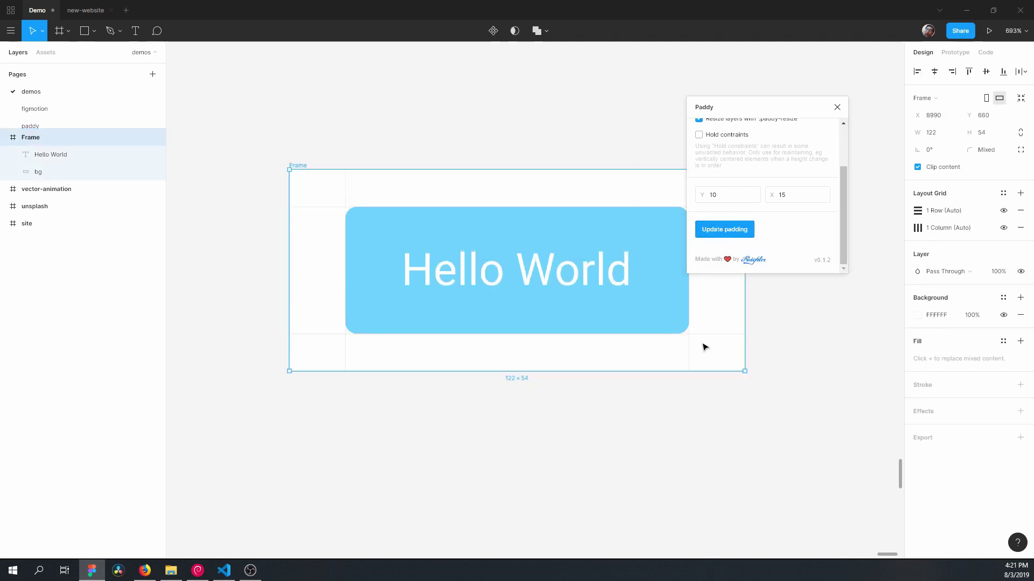
{"action": "left_click", "coordinate": [664, 429]}
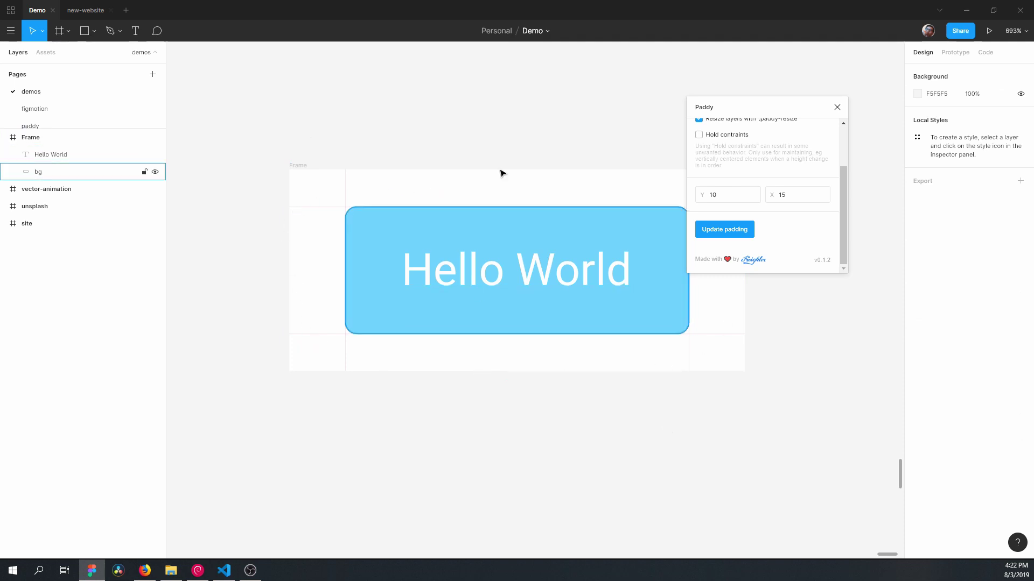
{"action": "key", "text": "ctrl+z"}
{"action": "left_click", "coordinate": [373, 150]}
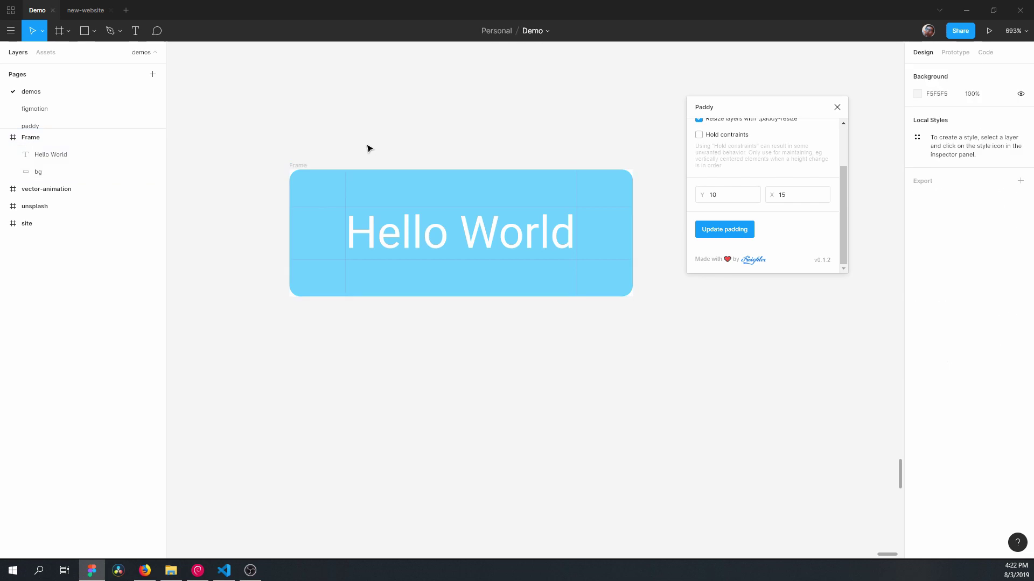
Rename the bg layer to bg:paddy-ignore and change the button text to Hi.
{"action": "left_click", "coordinate": [39, 173]}
{"action": "double_click", "coordinate": [38, 173]}
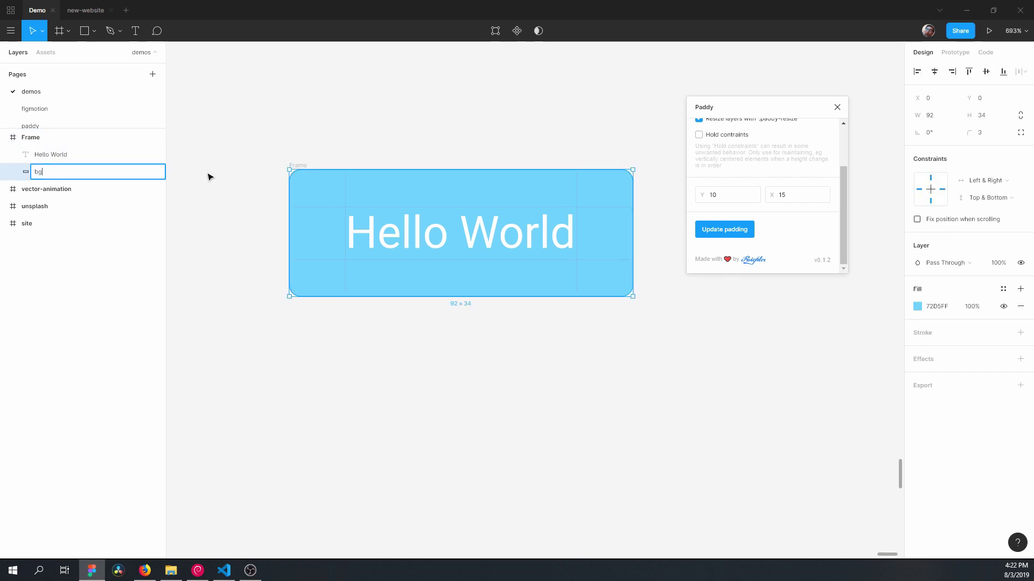
{"action": "type", "text": ":paddy-ignore"}
{"action": "left_click", "coordinate": [626, 365]}
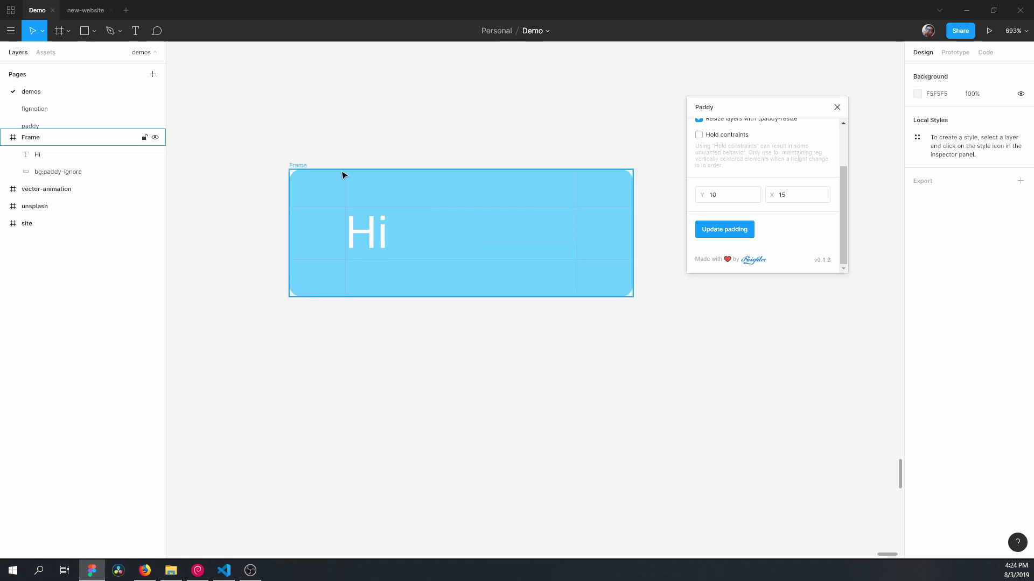
Try updating the padding of the Hi frame and compare the extents of its text and background layers.
{"action": "left_click", "coordinate": [300, 167]}
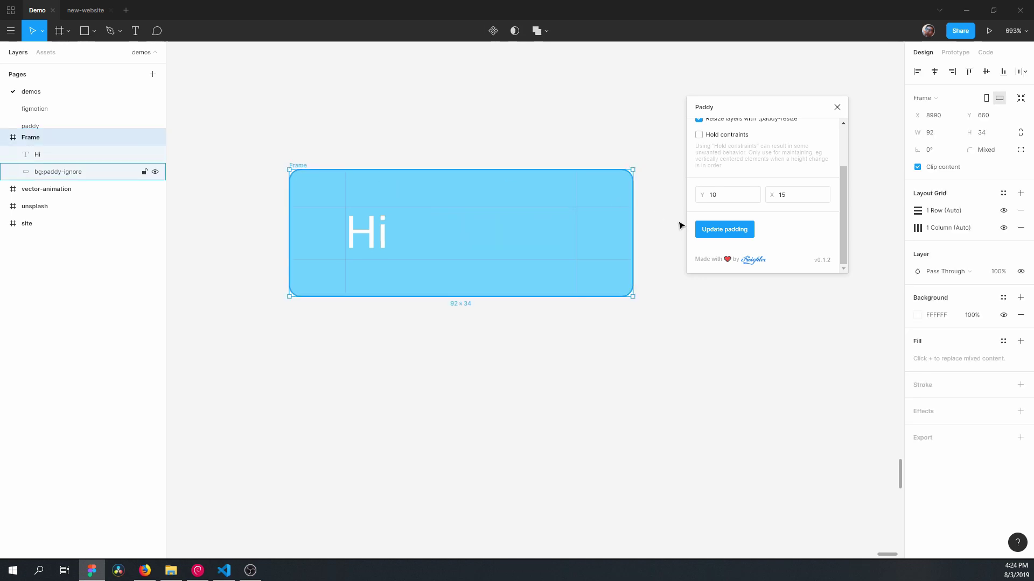
{"action": "left_click", "coordinate": [734, 233]}
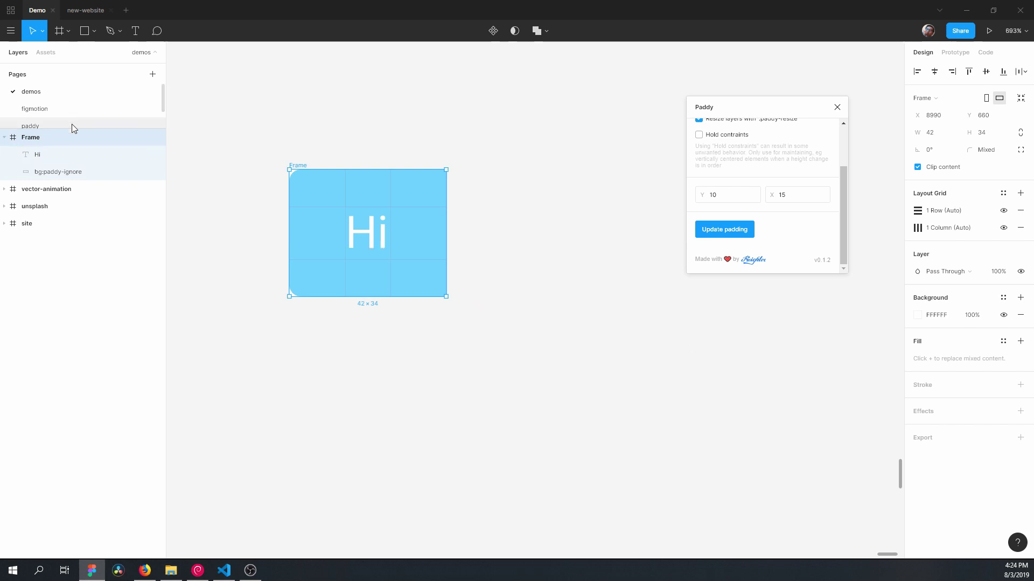
{"action": "left_click", "coordinate": [69, 172]}
{"action": "left_click", "coordinate": [439, 387]}
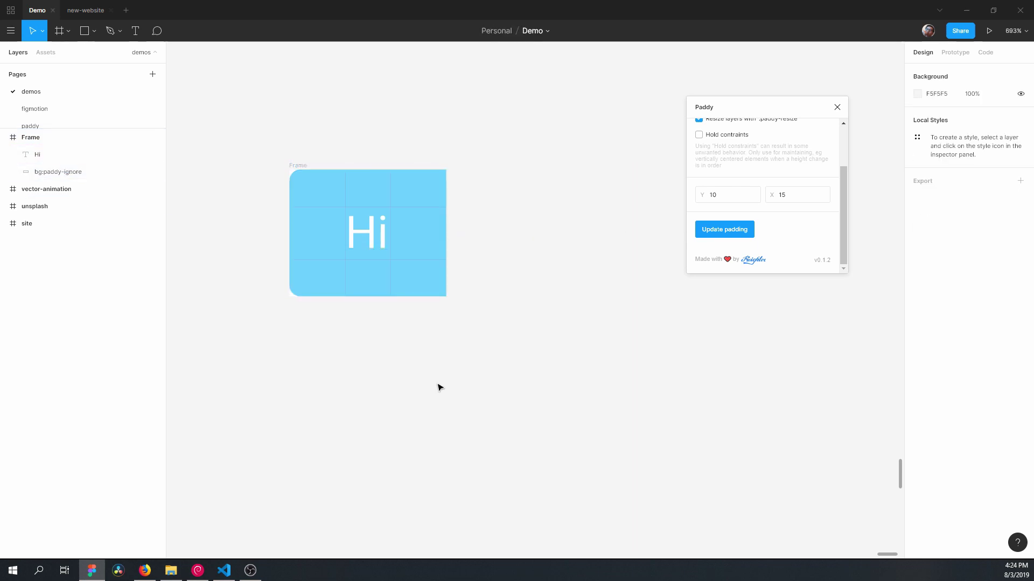
{"action": "left_click", "coordinate": [38, 155]}
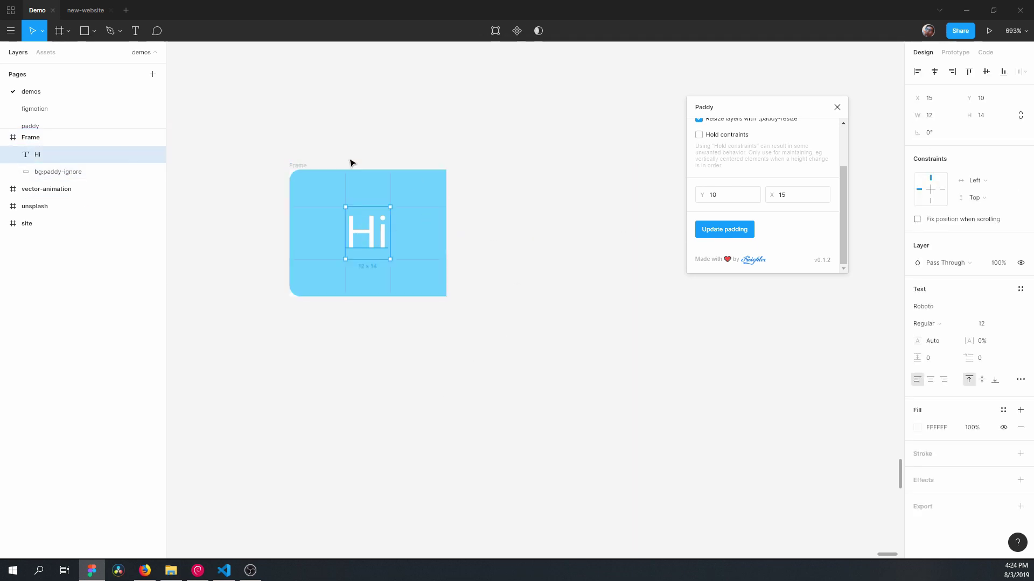
{"action": "left_click", "coordinate": [297, 203]}
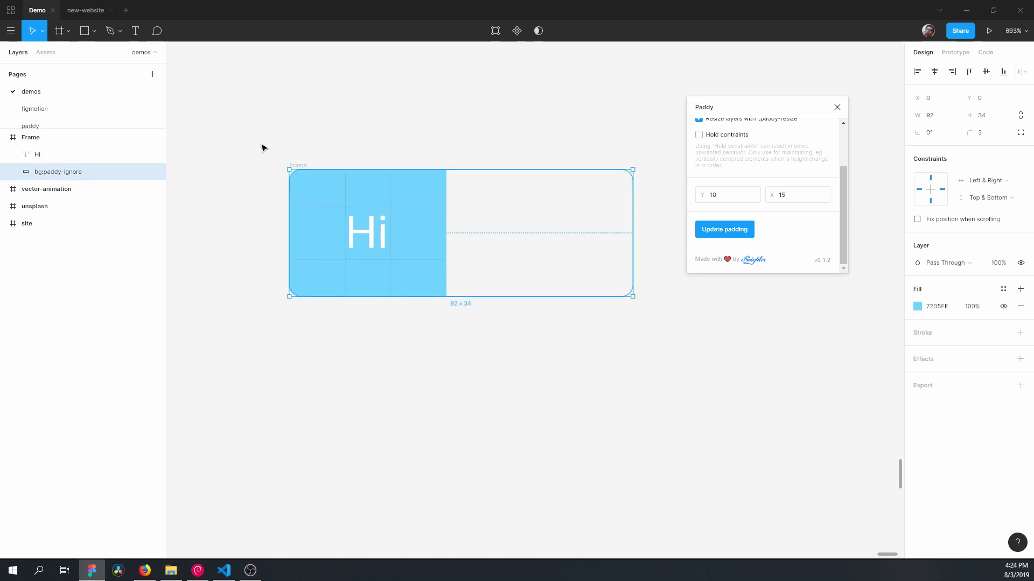
{"action": "left_click", "coordinate": [346, 336]}
Enable holding constraints in Paddy, update the Hi frame's padding and inspect the background layer.
{"action": "scroll", "coordinate": [781, 222], "scroll_direction": "up", "scroll_amount": 2}
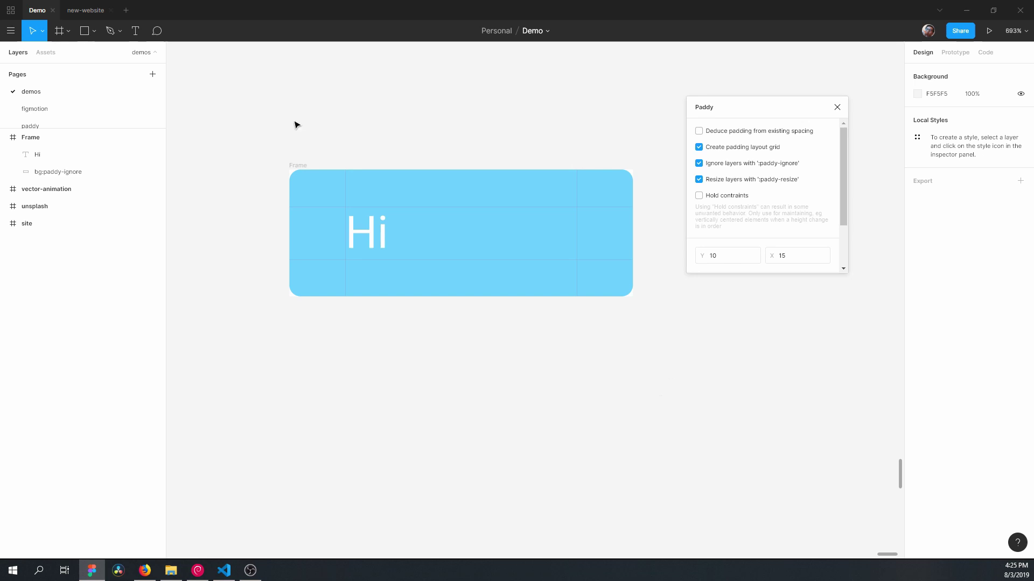
{"action": "left_click", "coordinate": [283, 165]}
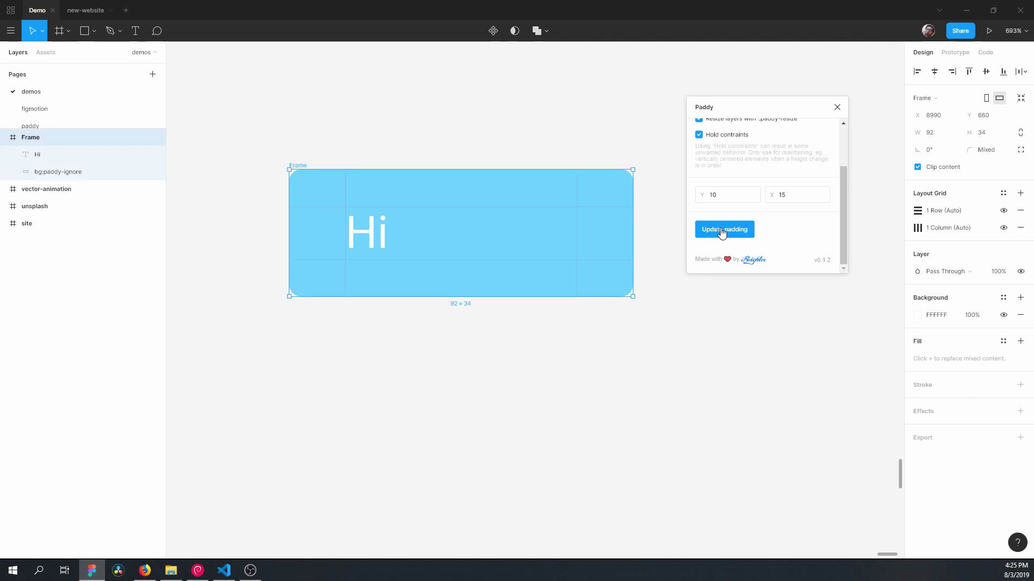
{"action": "left_click", "coordinate": [722, 230]}
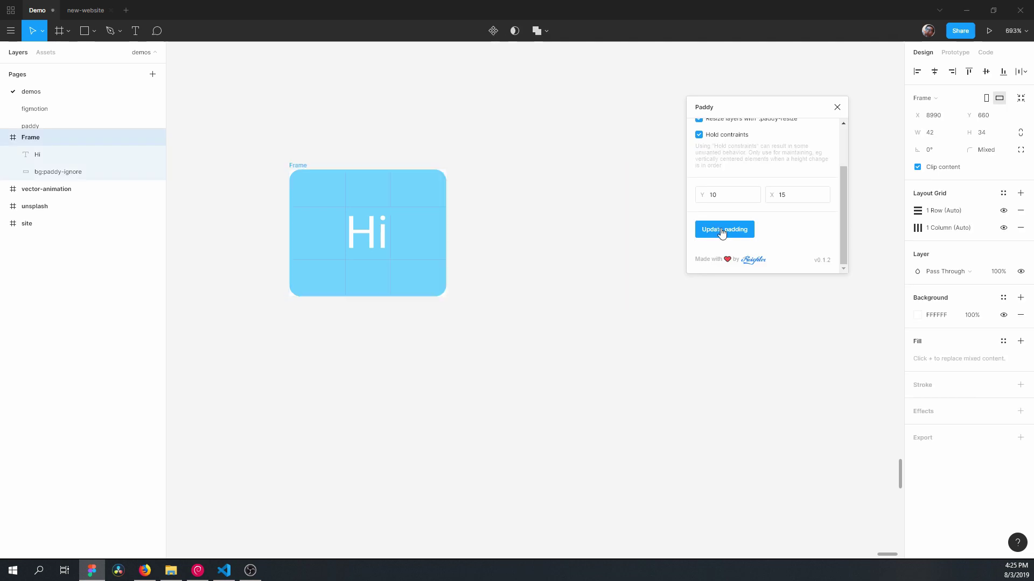
{"action": "left_click", "coordinate": [60, 171]}
{"action": "left_click", "coordinate": [477, 353]}
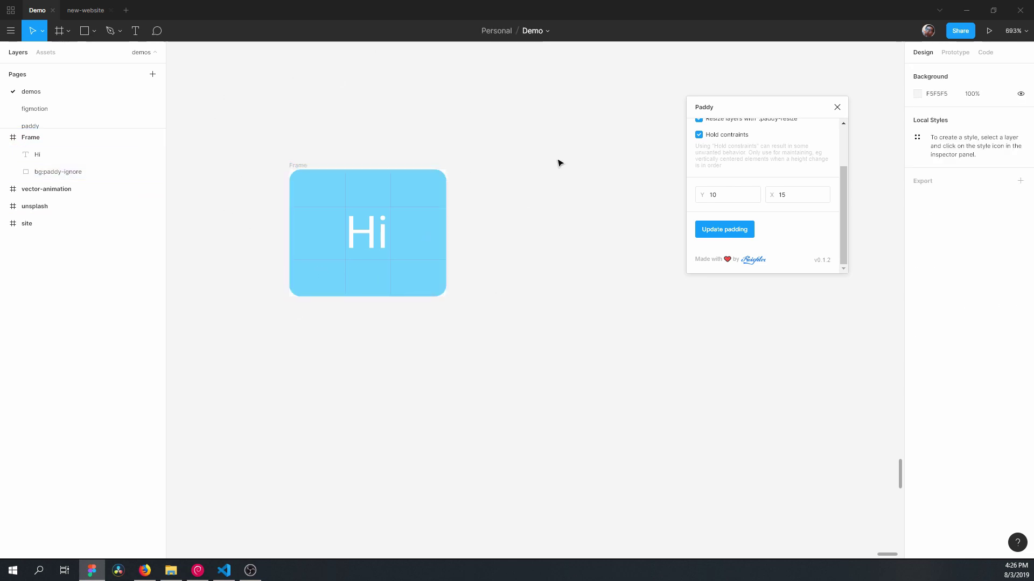
Undo the padding update and turn off holding constraints.
{"action": "key", "text": "ctrl+z"}
{"action": "left_click", "coordinate": [722, 136]}
{"action": "left_click", "coordinate": [491, 164]}
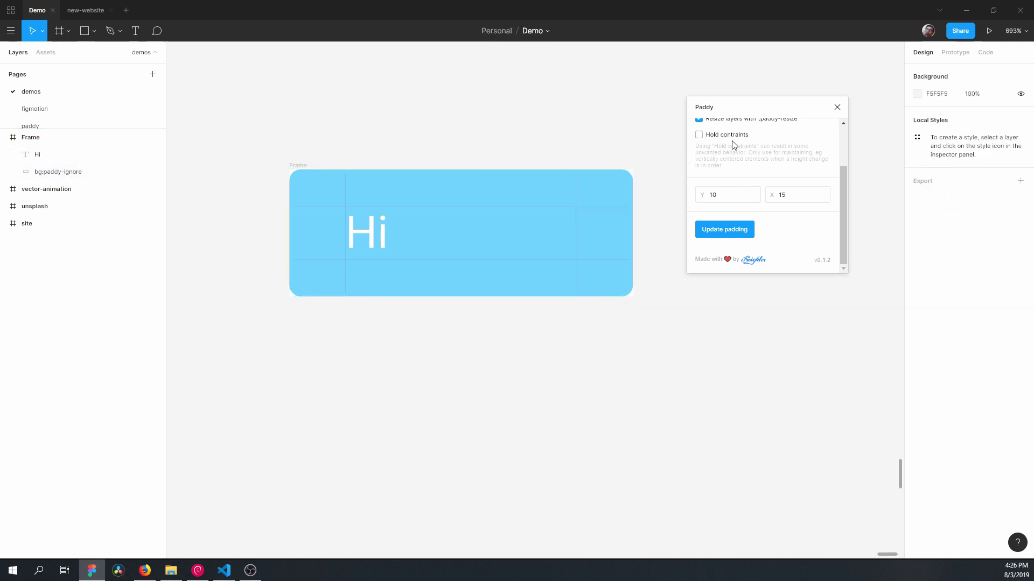
Rename the background layer to bg:paddy-ignore:paddy-resize.
{"action": "left_click", "coordinate": [60, 173]}
{"action": "double_click", "coordinate": [59, 172]}
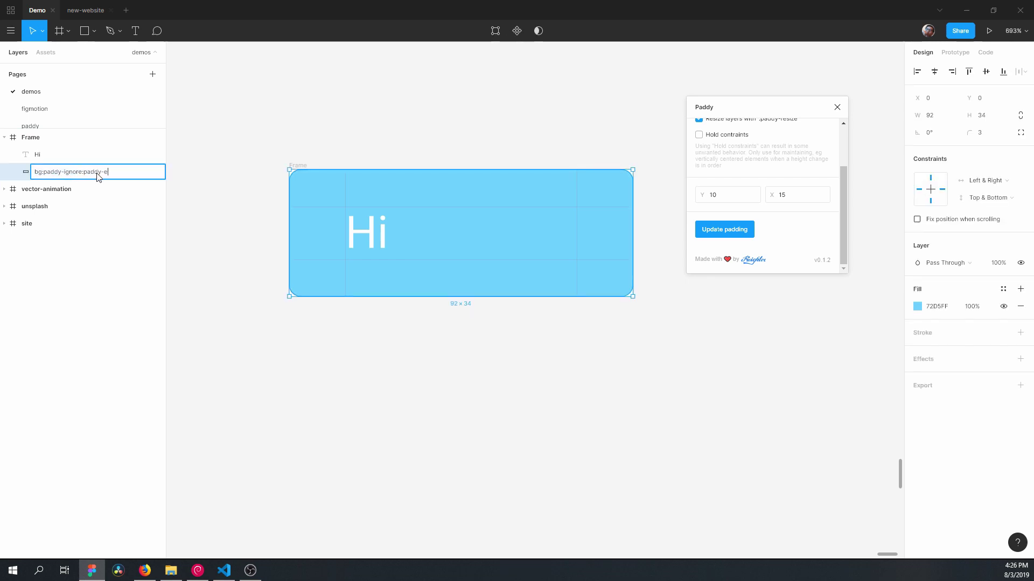
{"action": "key", "text": "Return"}
{"action": "left_click", "coordinate": [292, 147]}
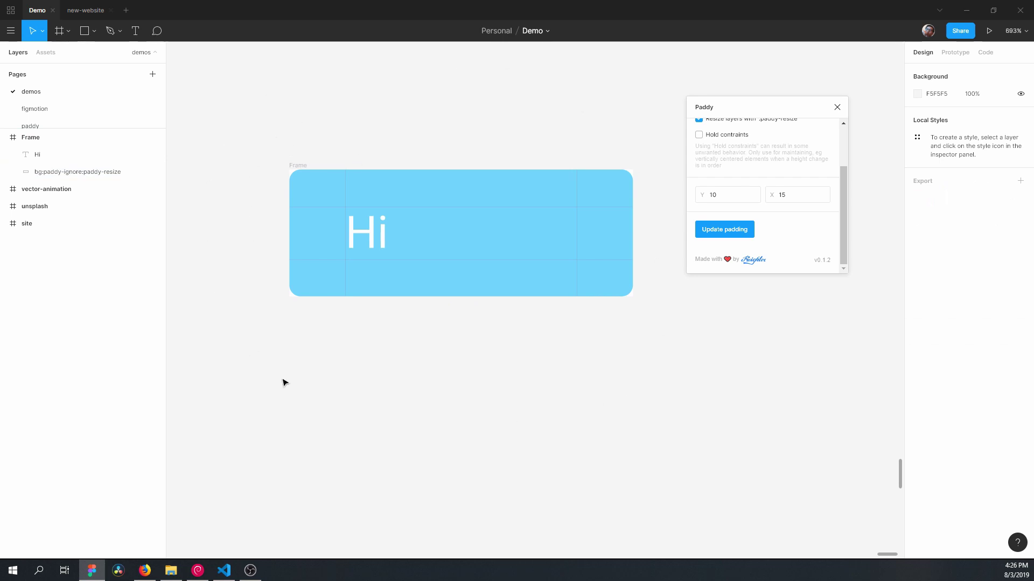
Update the padding of the Hi frame so that its background rectangle resizes with it.
{"action": "left_click", "coordinate": [292, 166]}
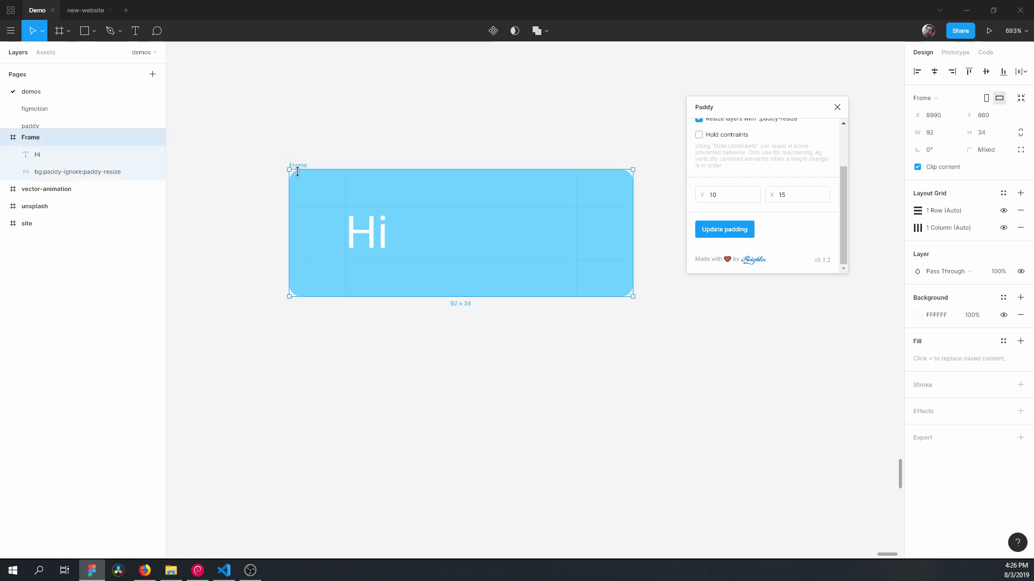
{"action": "left_click", "coordinate": [744, 237]}
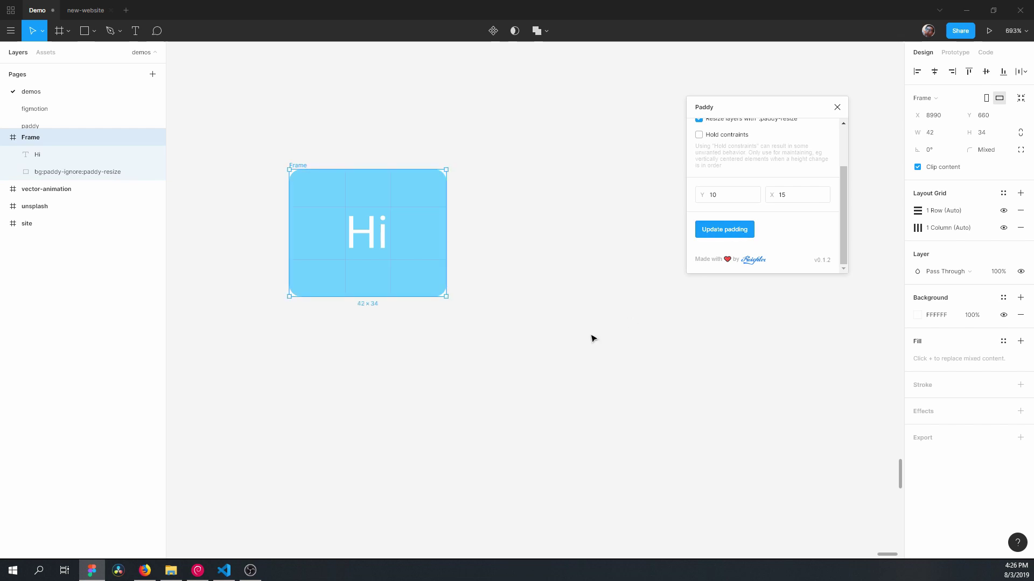
{"action": "left_click", "coordinate": [586, 341]}
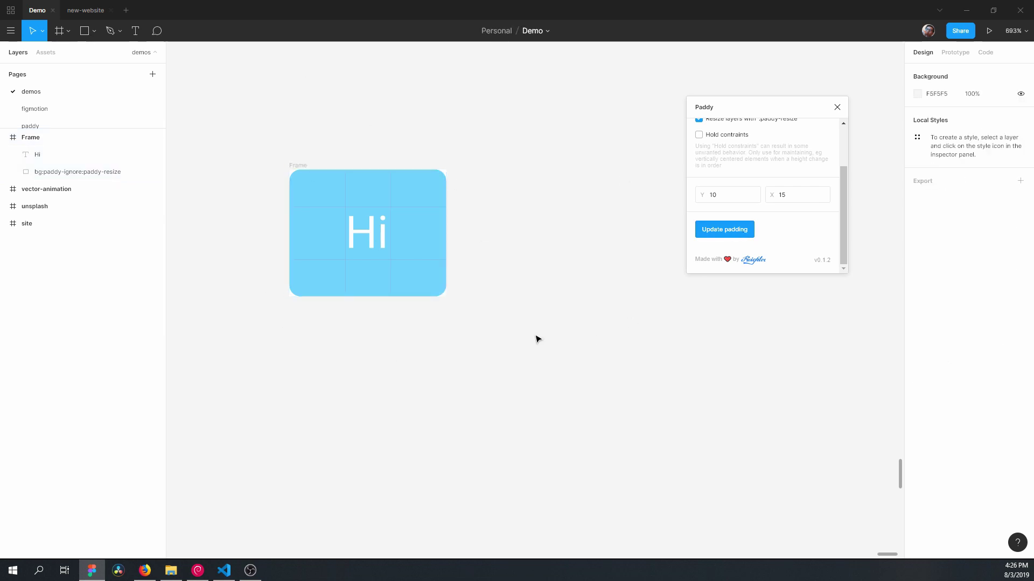
Change the button text to Hello World on two lines and update the frame's padding.
{"action": "key", "text": "ctrl+z"}
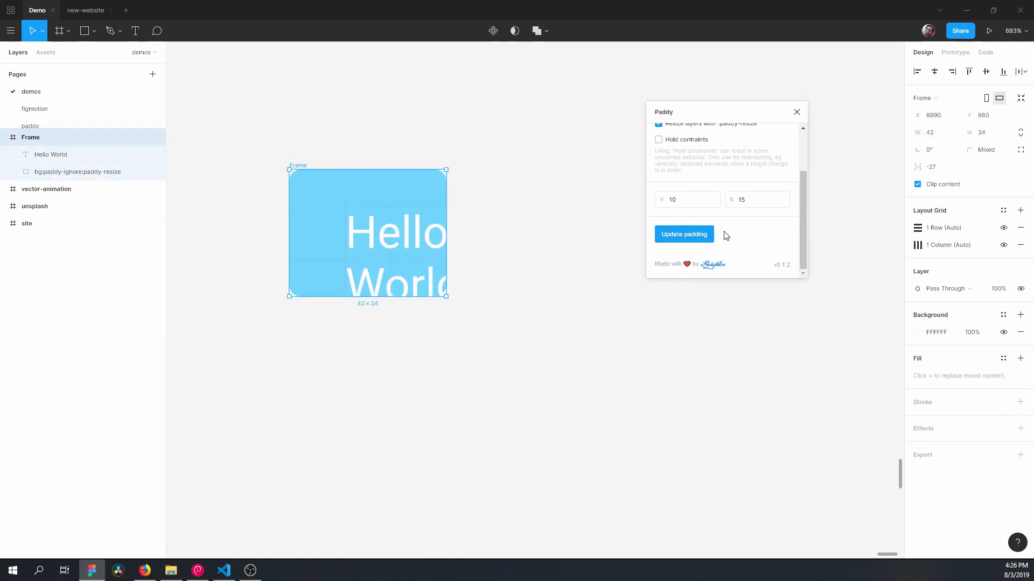
{"action": "left_click", "coordinate": [699, 240]}
{"action": "left_click", "coordinate": [669, 349]}
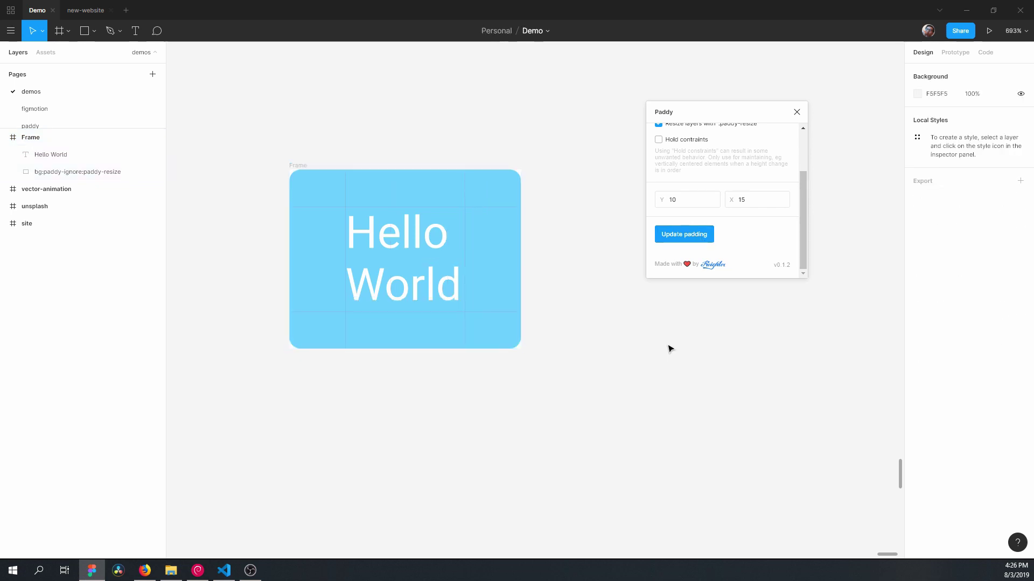
Change the button's two-line text to Hello World on a single line.
{"action": "left_click", "coordinate": [389, 246]}
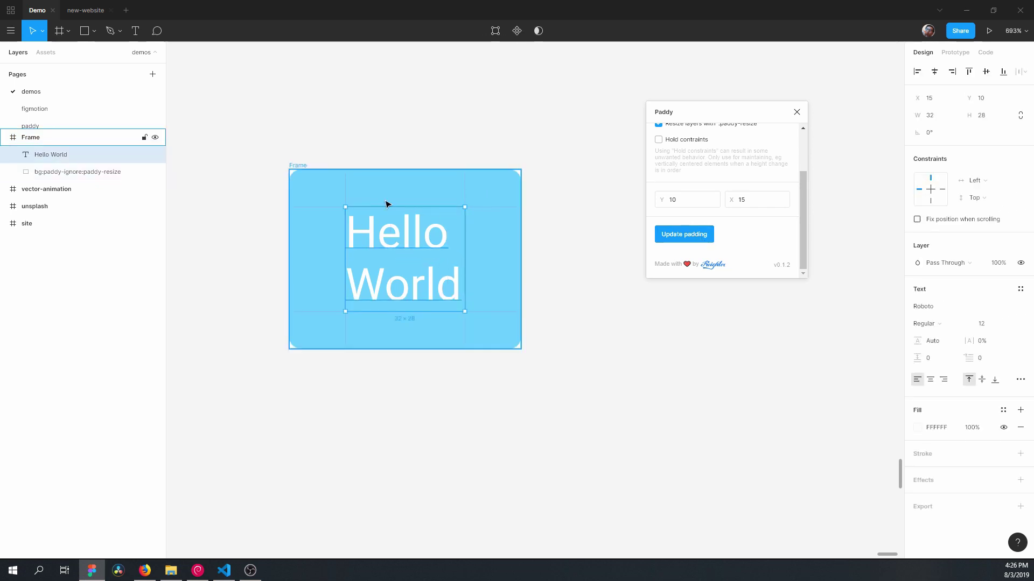
{"action": "left_click_drag", "start_coordinate": [412, 311], "coordinate": [414, 260]}
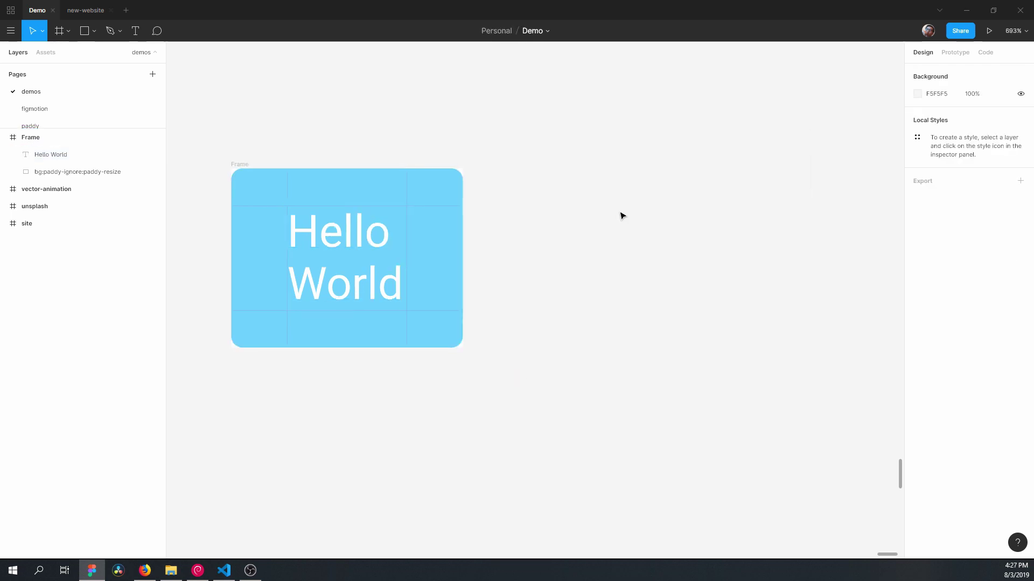
{"action": "left_click", "coordinate": [245, 161]}
{"action": "double_click", "coordinate": [346, 233]}
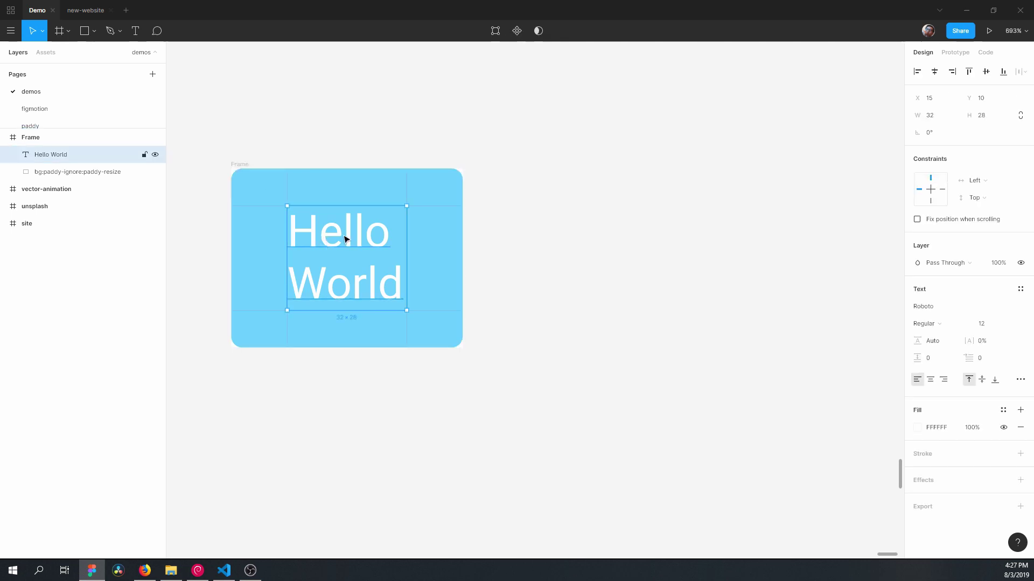
{"action": "type", "text": "Hello Wo"}
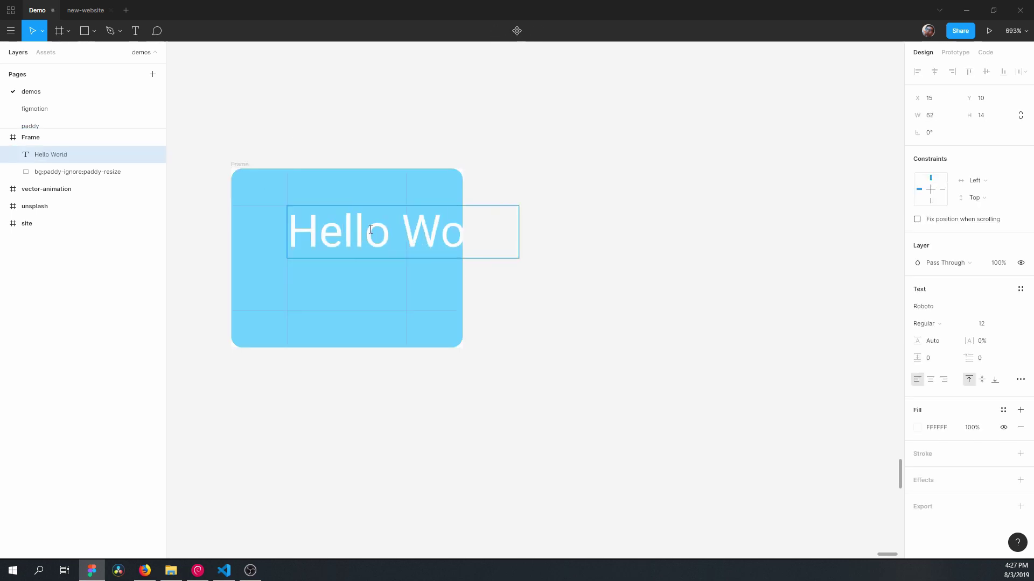
{"action": "key", "text": "Escape"}
{"action": "left_click", "coordinate": [369, 135]}
Run the development Paddy plugin's Auto update padding command on the Hello World frame.
{"action": "right_click", "coordinate": [237, 165]}
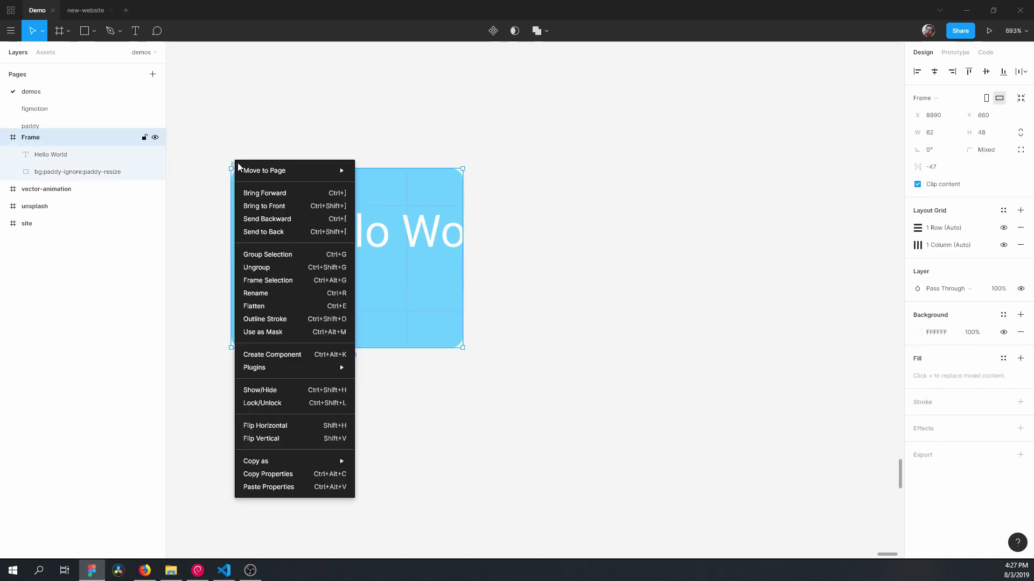
{"action": "mouse_move", "coordinate": [293, 368]}
{"action": "mouse_move", "coordinate": [393, 453]}
{"action": "mouse_move", "coordinate": [529, 465]}
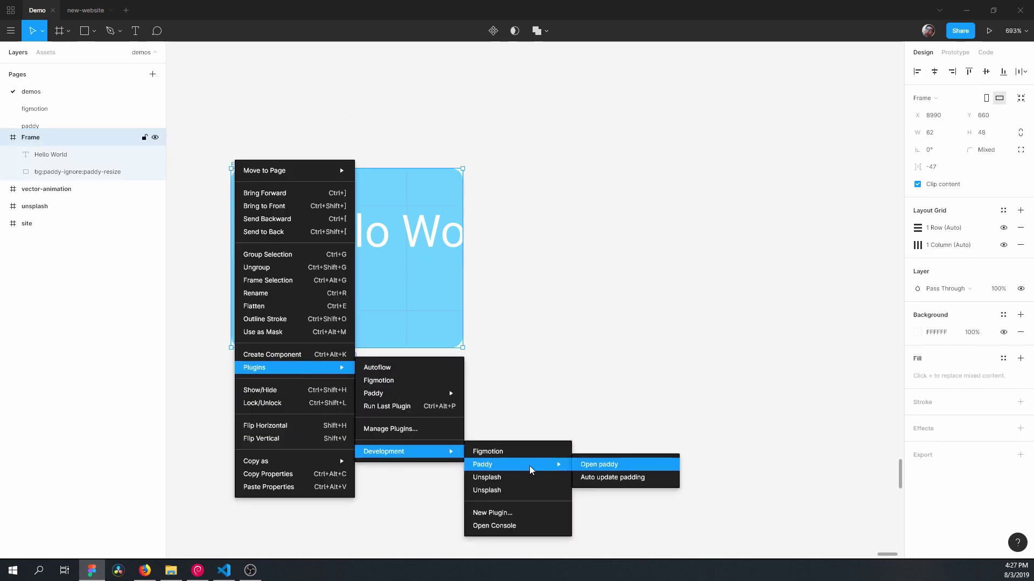
{"action": "left_click", "coordinate": [609, 479]}
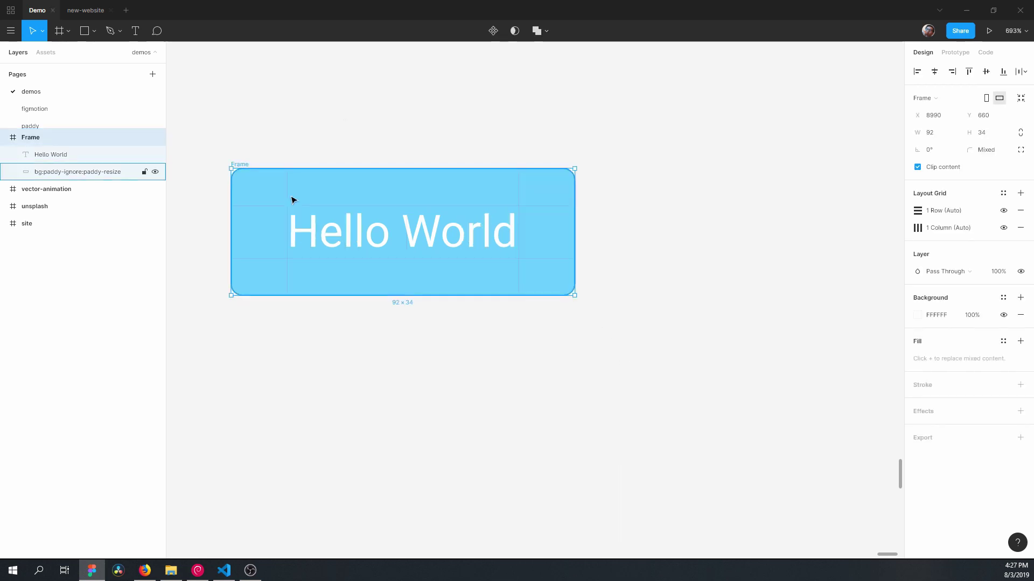
{"action": "left_click", "coordinate": [668, 265]}
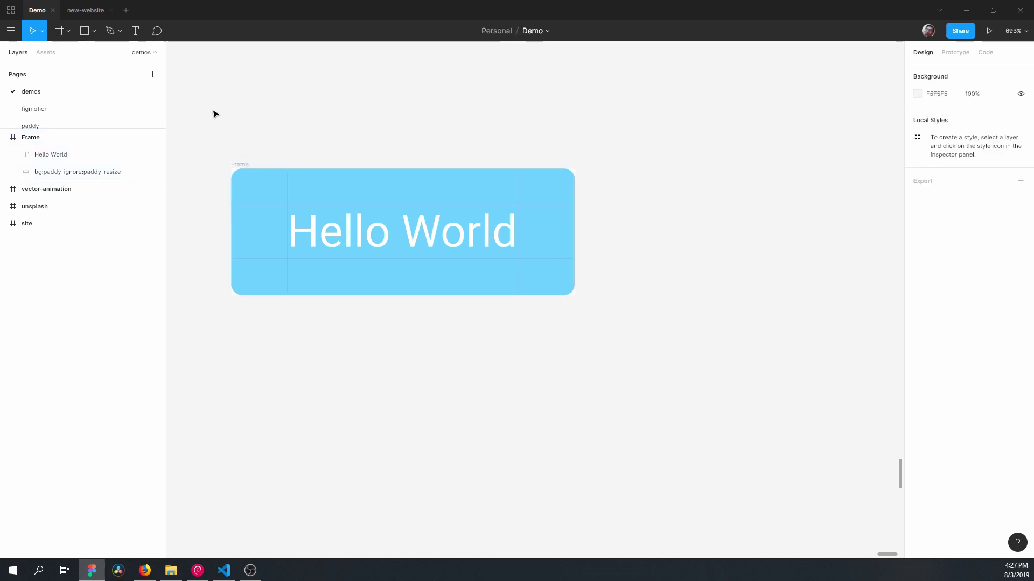
Change the button component's text to Hi and update its padding so the component fits the text.
{"action": "left_click", "coordinate": [238, 164]}
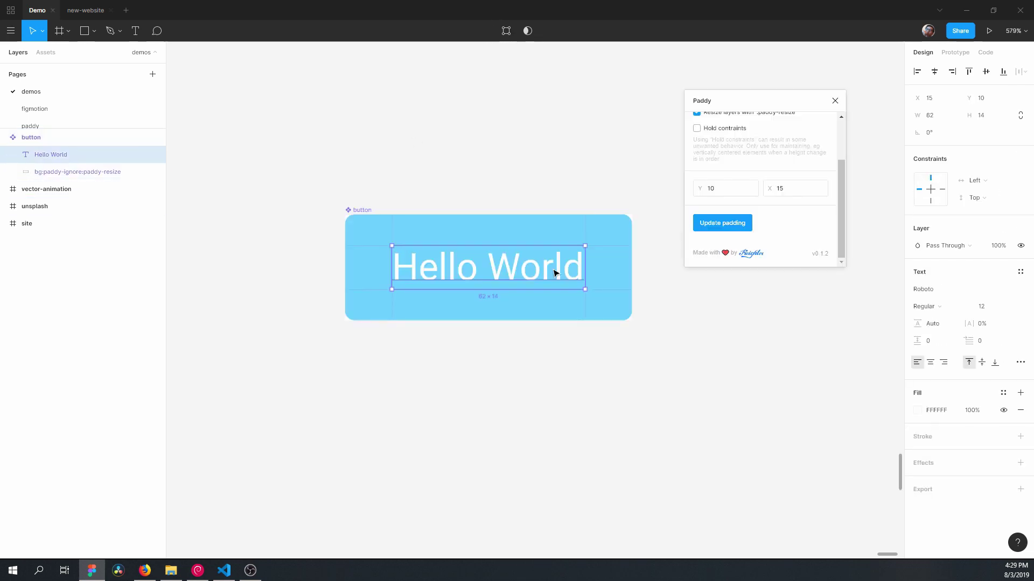
{"action": "key", "text": "Return"}
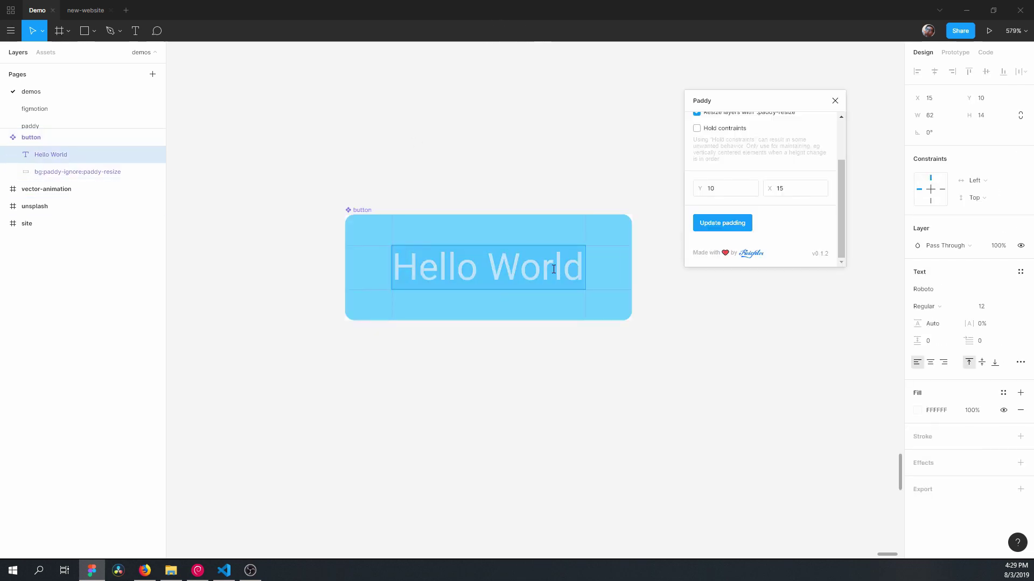
{"action": "type", "text": "Hi"}
{"action": "left_click", "coordinate": [505, 141]}
{"action": "right_click", "coordinate": [362, 213]}
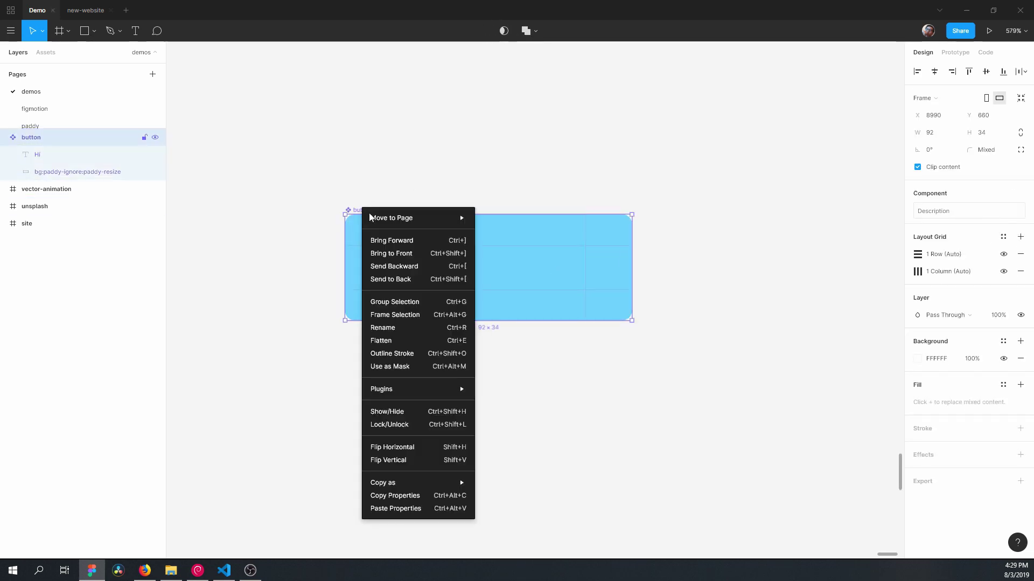
{"action": "left_click", "coordinate": [388, 424]}
{"action": "left_click", "coordinate": [753, 219]}
{"action": "left_click", "coordinate": [624, 316]}
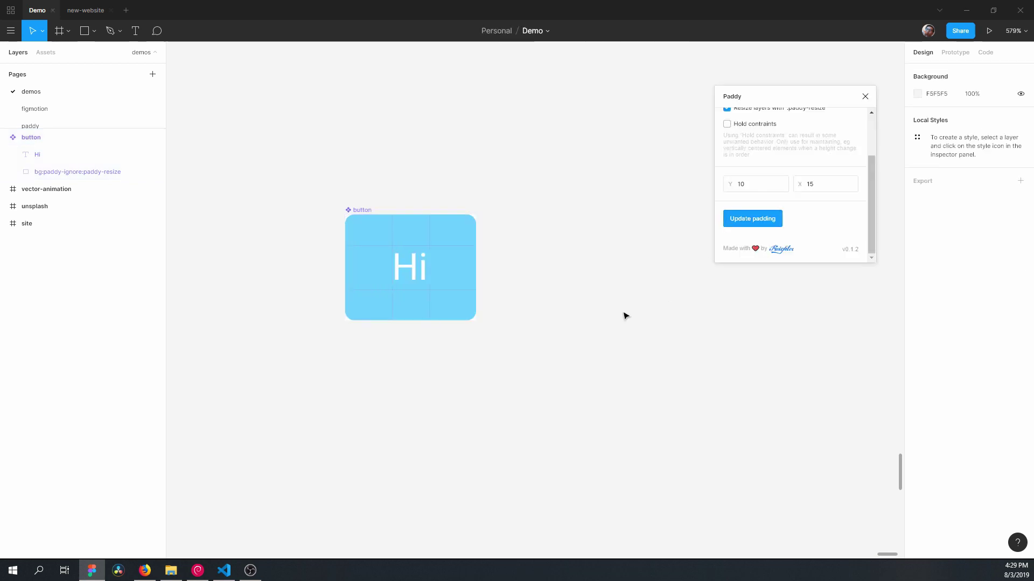
Duplicate the Hi button component as an instance beside the original, level with it.
{"action": "scroll", "coordinate": [375, 148], "scroll_direction": "right", "scroll_amount": 2}
{"action": "scroll", "coordinate": [375, 149], "scroll_direction": "up", "scroll_amount": 1}
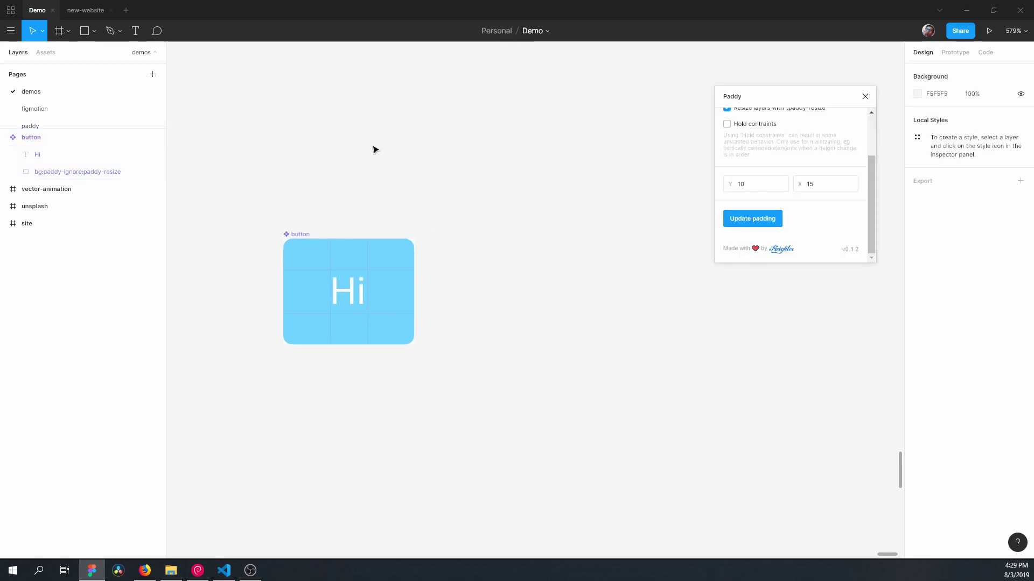
{"action": "left_click", "coordinate": [305, 235]}
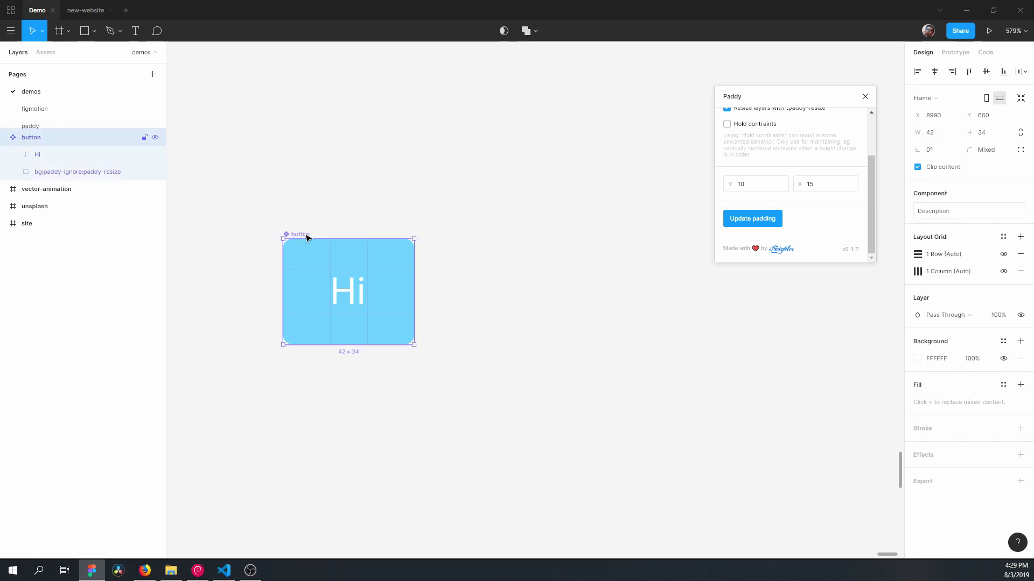
{"action": "left_click_drag", "start_coordinate": [305, 235], "coordinate": [542, 238]}
Change the button instance's text to Hello World and resize the instance to fit the padded text.
{"action": "double_click", "coordinate": [593, 296]}
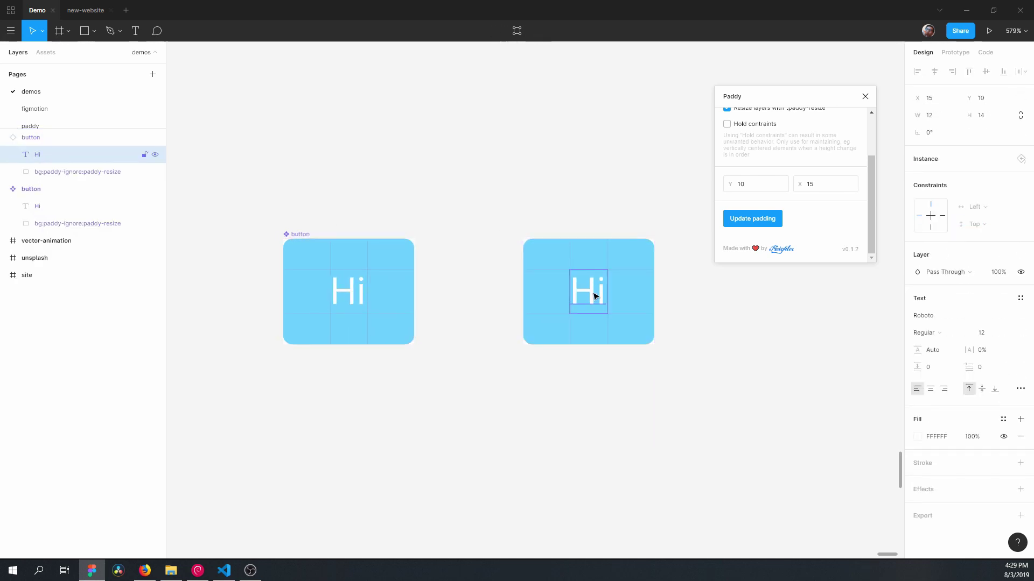
{"action": "double_click", "coordinate": [597, 294]}
{"action": "type", "text": "Hello World"}
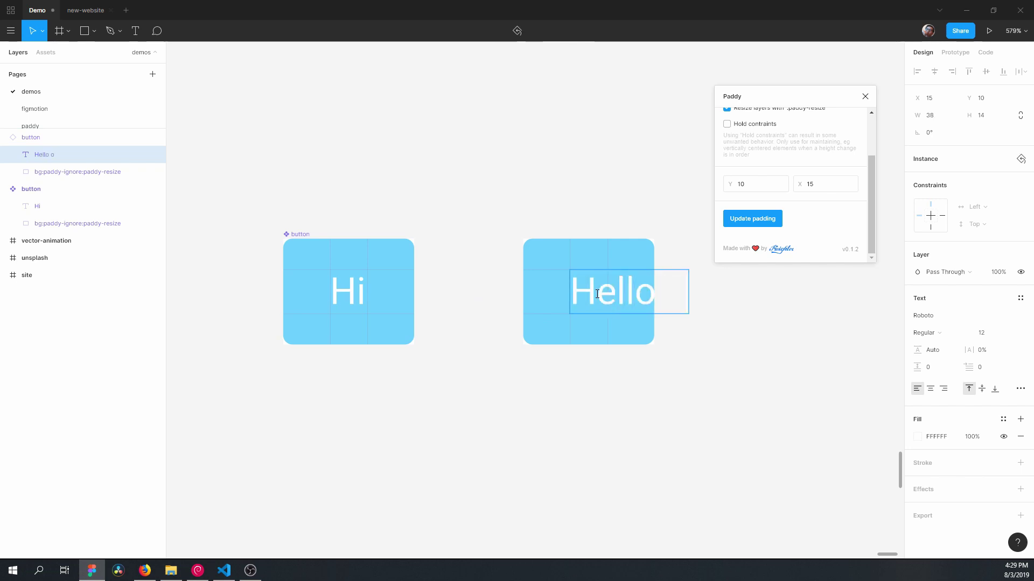
{"action": "left_click", "coordinate": [715, 382]}
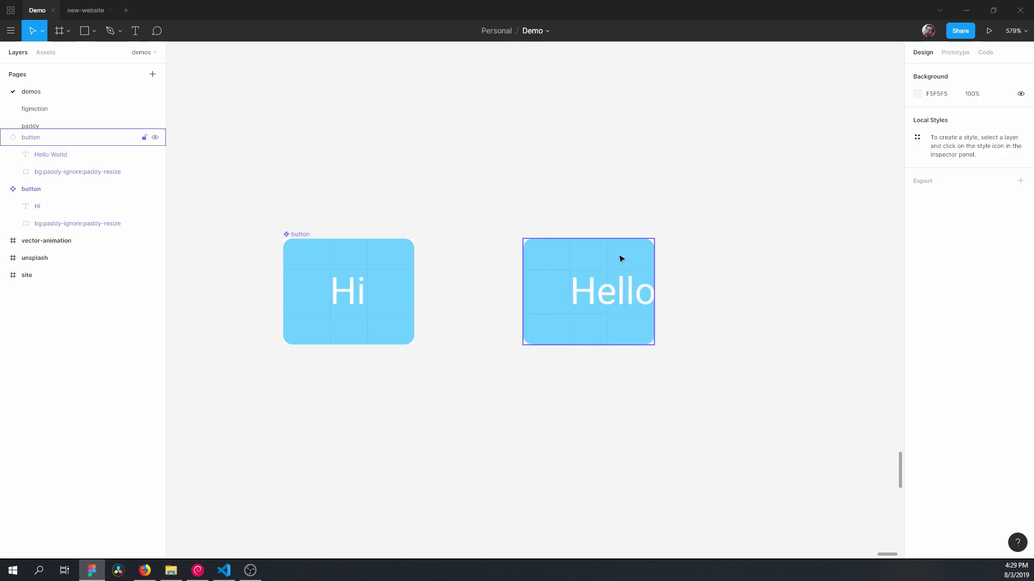
{"action": "left_click", "coordinate": [619, 259]}
{"action": "left_click_drag", "start_coordinate": [653, 305], "coordinate": [809, 305]}
{"action": "key", "text": "Escape"}
Set the Hi main button's X padding to 20 in the Paddy plugin and update its padding.
{"action": "left_click", "coordinate": [346, 292]}
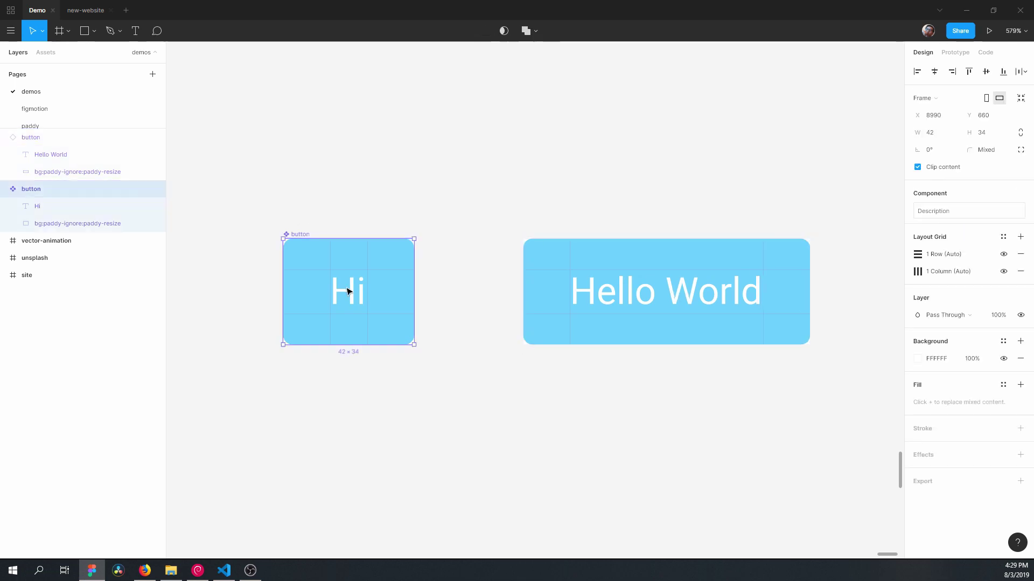
{"action": "left_click", "coordinate": [355, 303]}
{"action": "right_click", "coordinate": [291, 301]}
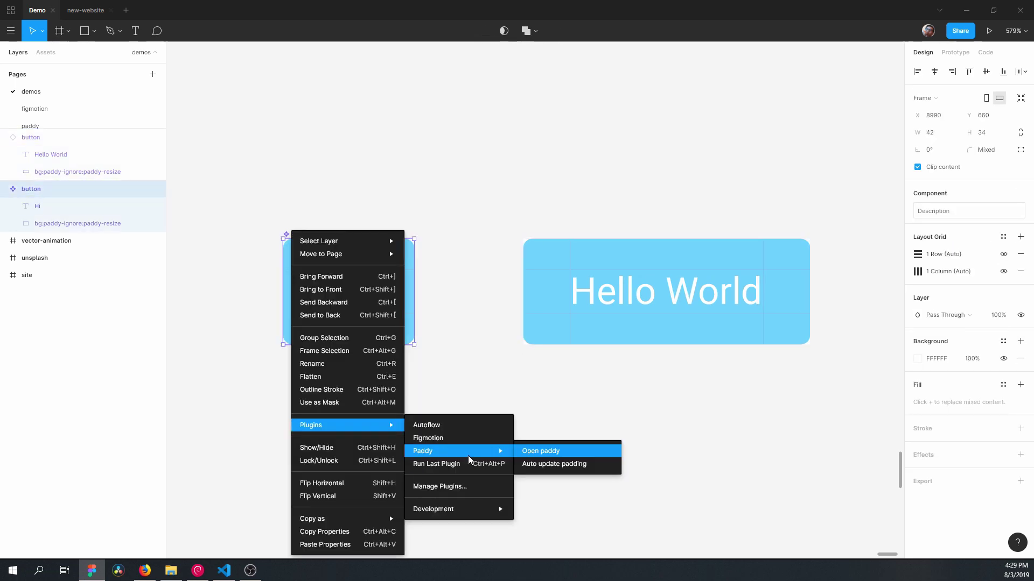
{"action": "mouse_move", "coordinate": [580, 455]}
{"action": "left_click", "coordinate": [666, 450]}
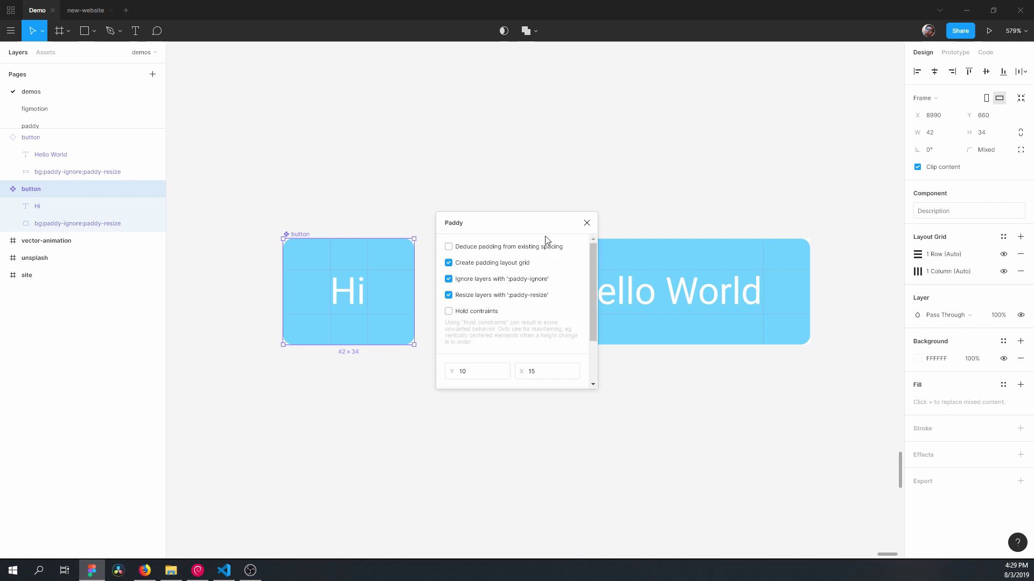
{"action": "scroll", "coordinate": [733, 240], "scroll_direction": "down", "scroll_amount": 2}
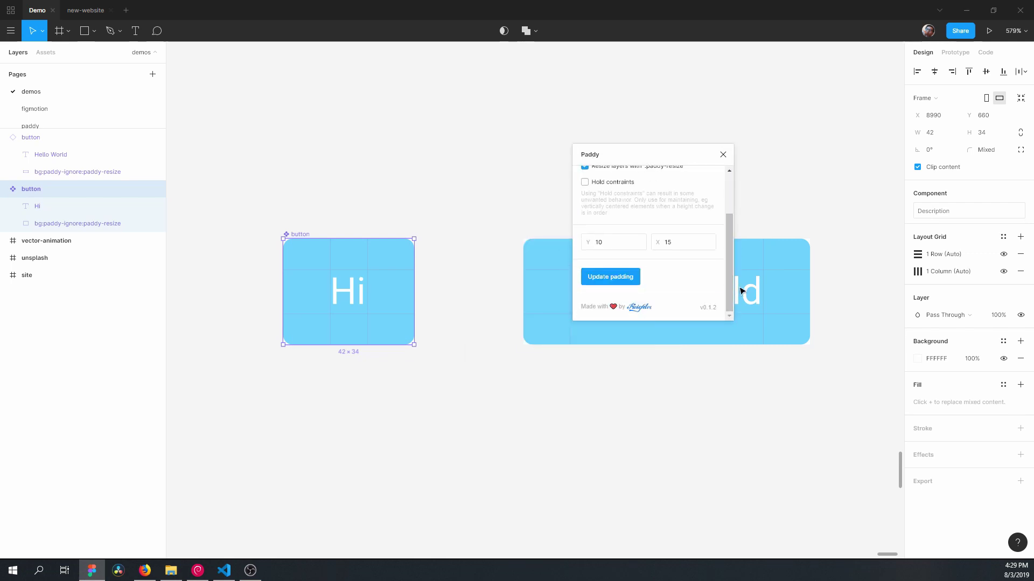
{"action": "left_click", "coordinate": [707, 245]}
{"action": "key", "text": "Tab"}
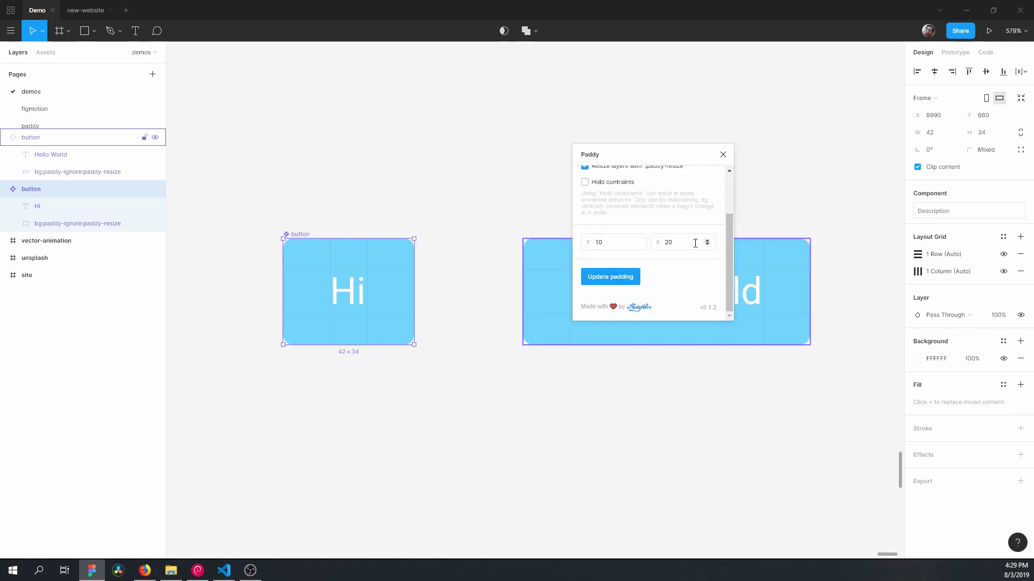
{"action": "left_click_drag", "start_coordinate": [656, 163], "coordinate": [485, 96]}
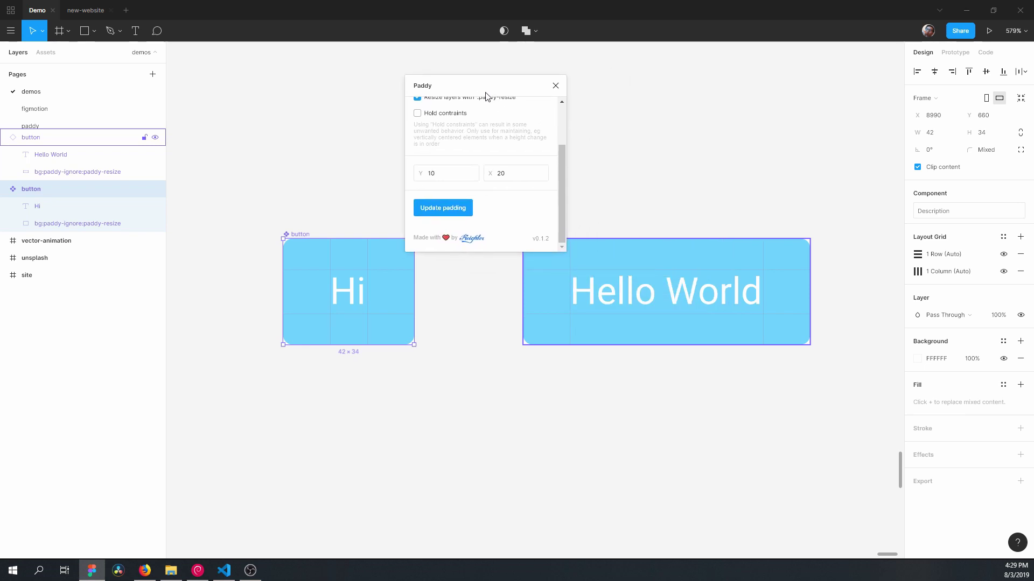
{"action": "left_click", "coordinate": [712, 179]}
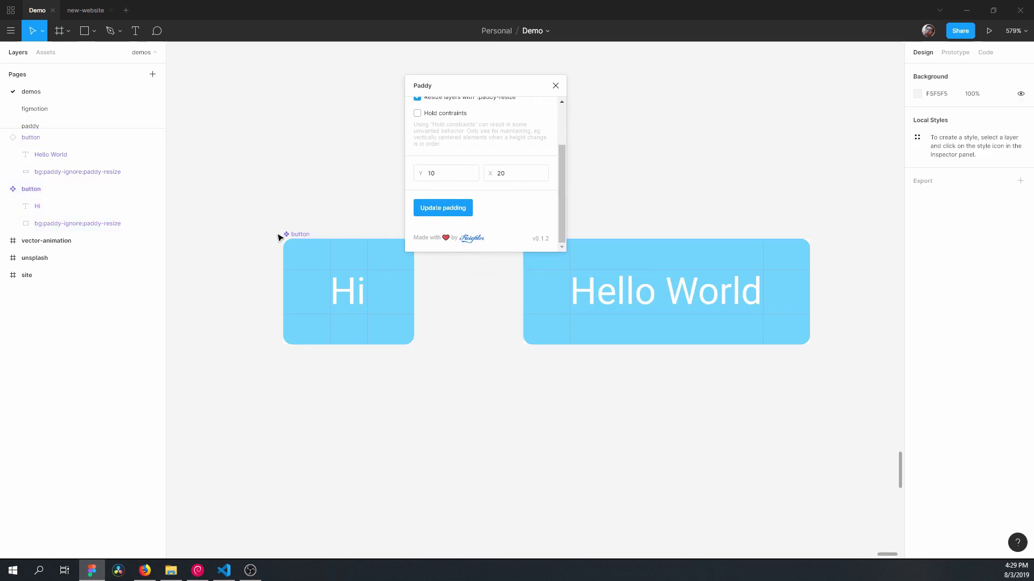
{"action": "left_click", "coordinate": [349, 291]}
{"action": "left_click", "coordinate": [457, 214]}
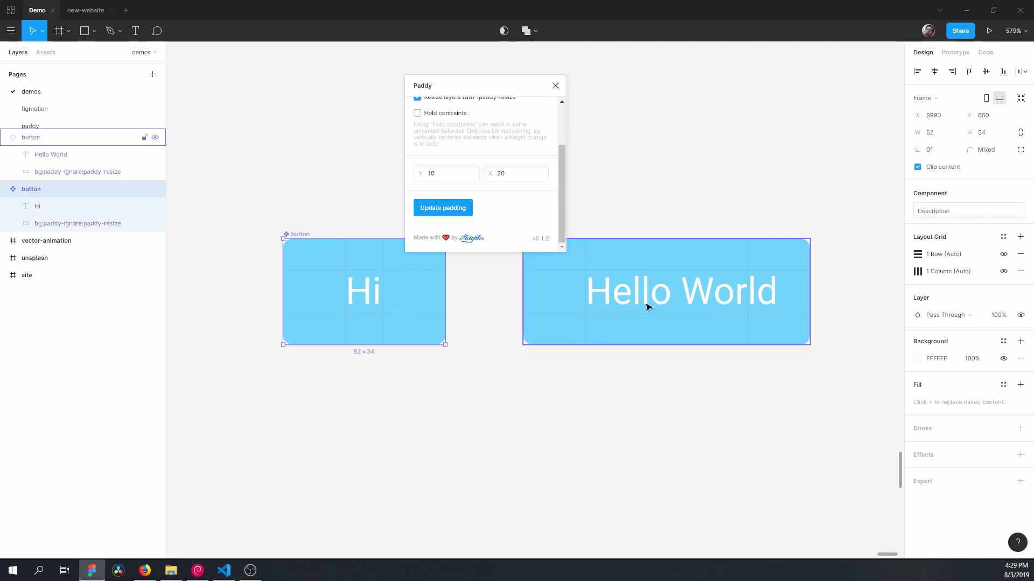
Update the Hello World instance's padding with Paddy so that its frame matches the main component's spacing.
{"action": "left_click", "coordinate": [675, 278]}
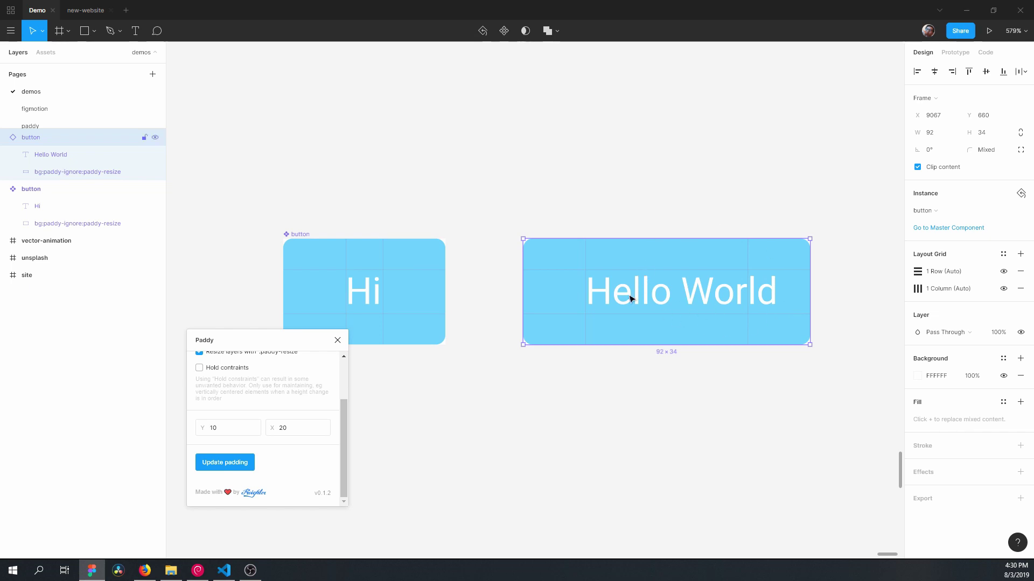
{"action": "left_click", "coordinate": [570, 212]}
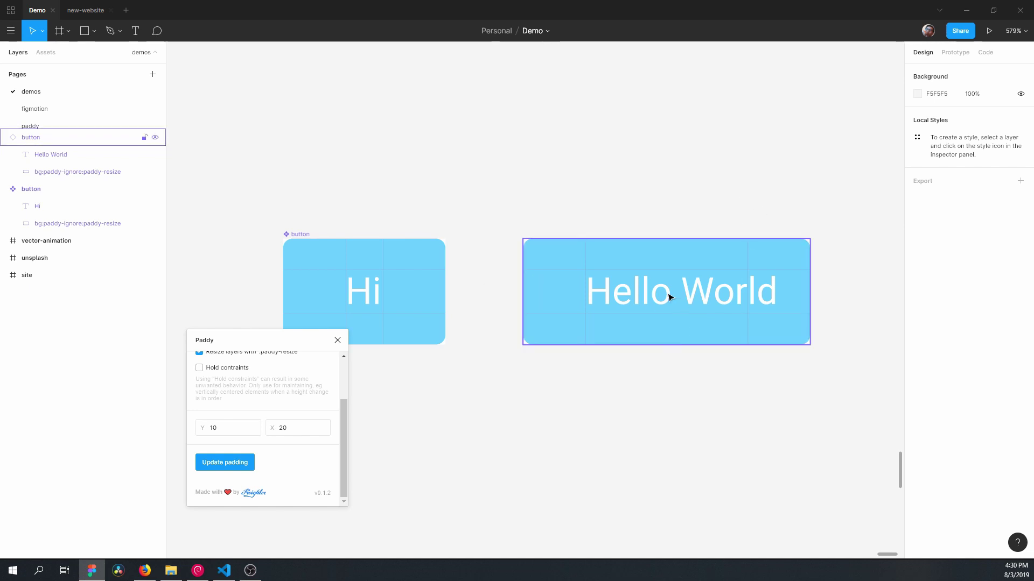
{"action": "left_click", "coordinate": [704, 295]}
{"action": "double_click", "coordinate": [718, 296]}
{"action": "left_click", "coordinate": [720, 372]}
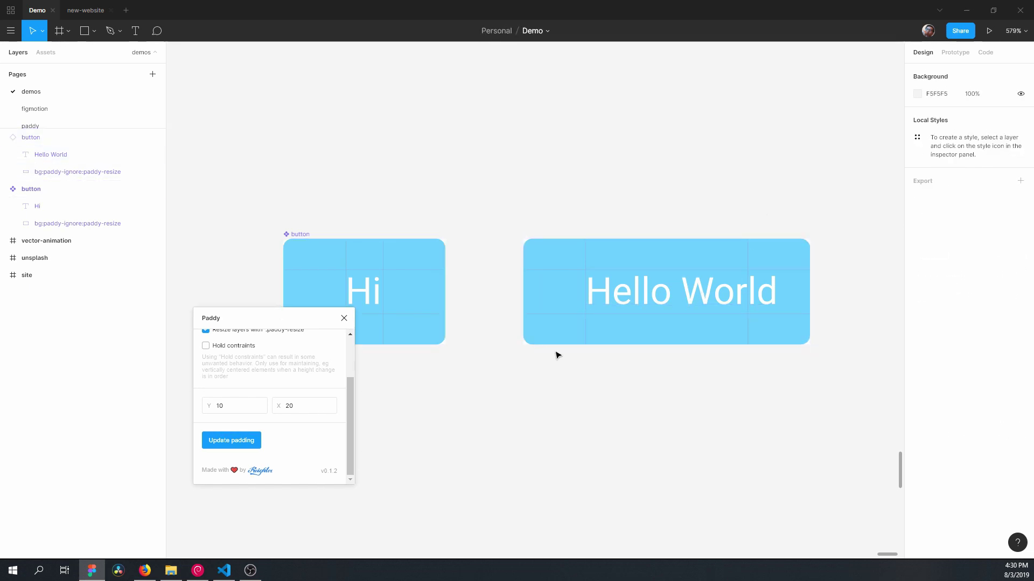
{"action": "left_click", "coordinate": [563, 327]}
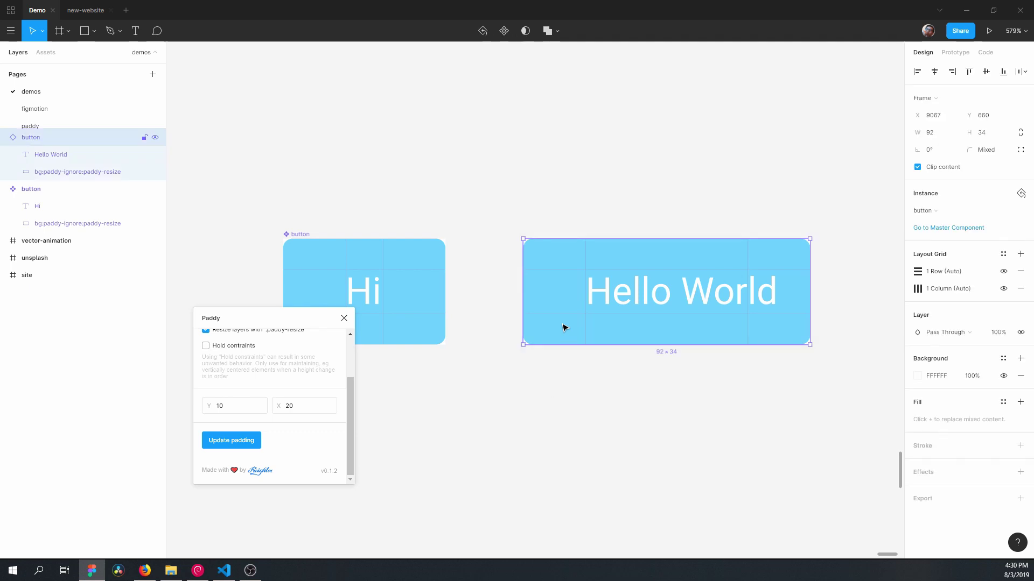
{"action": "left_click", "coordinate": [251, 441]}
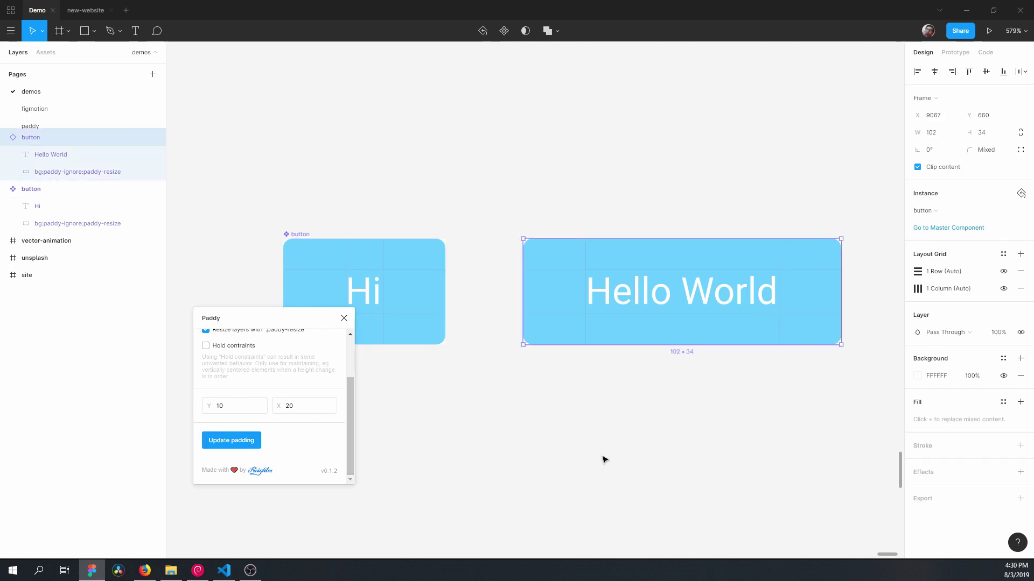
{"action": "left_click", "coordinate": [647, 431]}
Rename the Hello World button instance to button:paddy-autoupdate.
{"action": "left_click", "coordinate": [644, 301]}
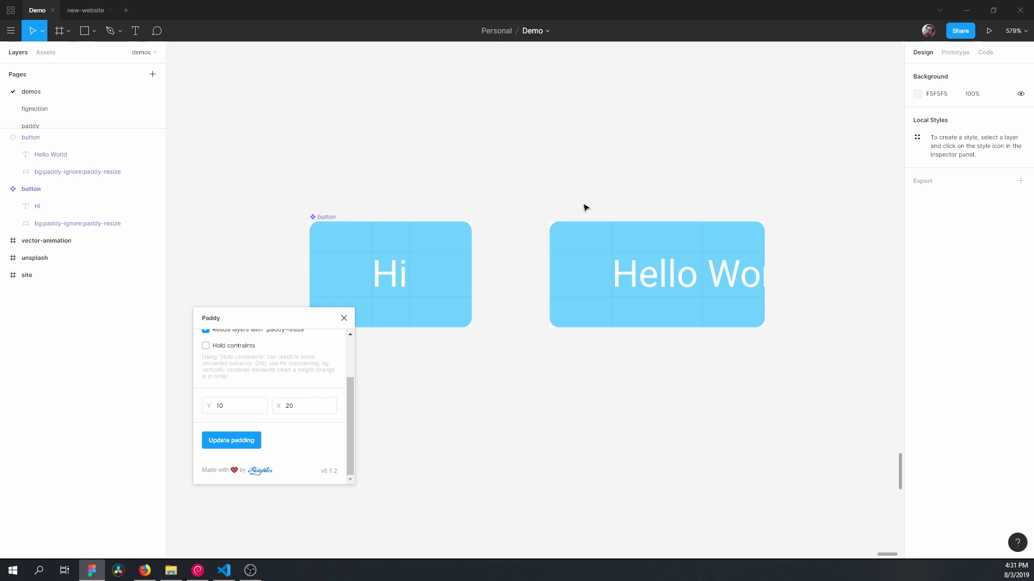
{"action": "left_click", "coordinate": [572, 231]}
{"action": "double_click", "coordinate": [36, 136]}
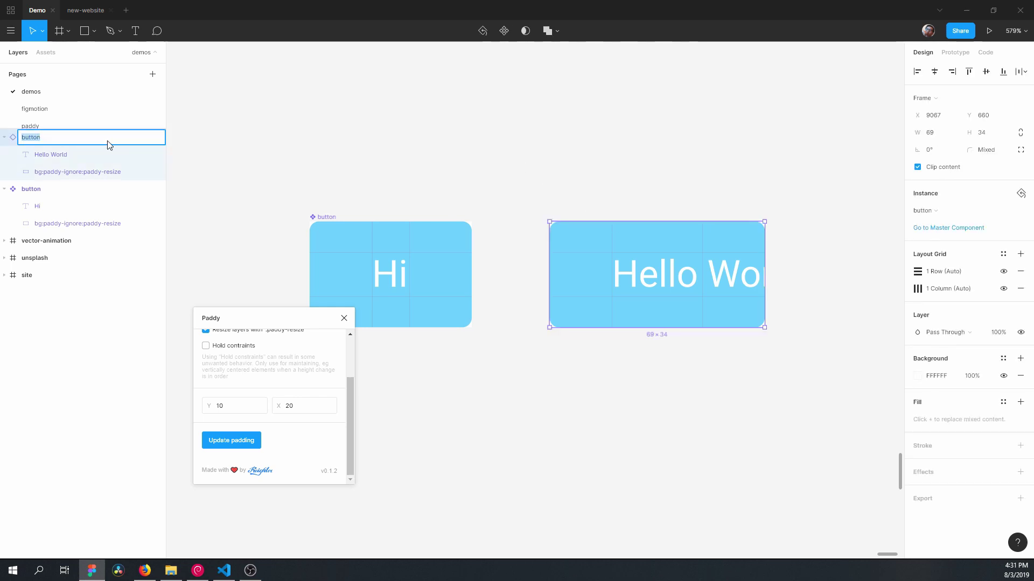
{"action": "left_click", "coordinate": [108, 141]}
{"action": "type", "text": ":paddy-"}
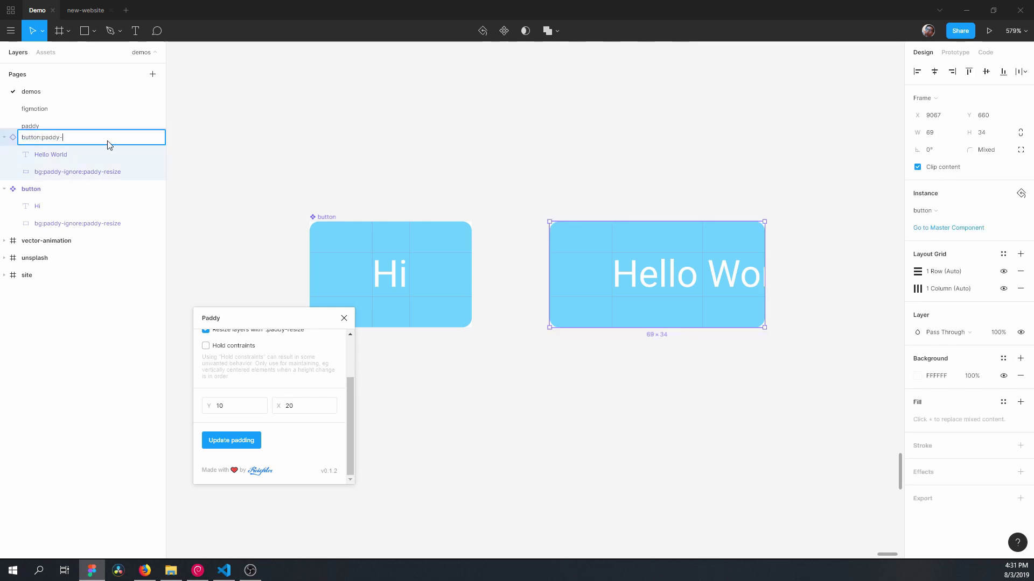
{"action": "type", "text": "autoupdate"}
{"action": "key", "text": "Return"}
{"action": "left_click", "coordinate": [300, 154]}
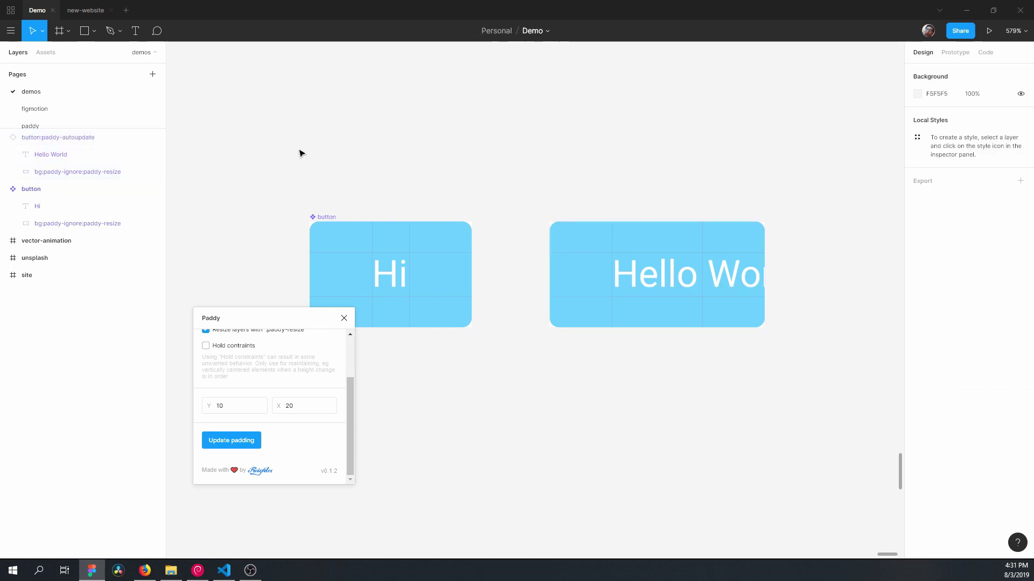
Update the main button component's padding with Paddy to trigger the auto-update instance, and undo that update.
{"action": "left_click", "coordinate": [323, 217]}
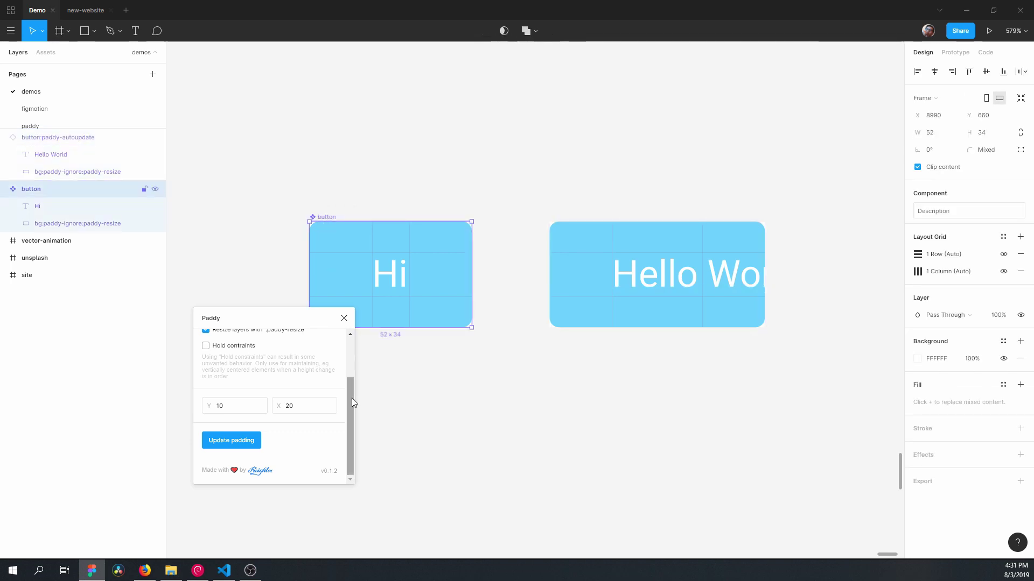
{"action": "left_click", "coordinate": [233, 443]}
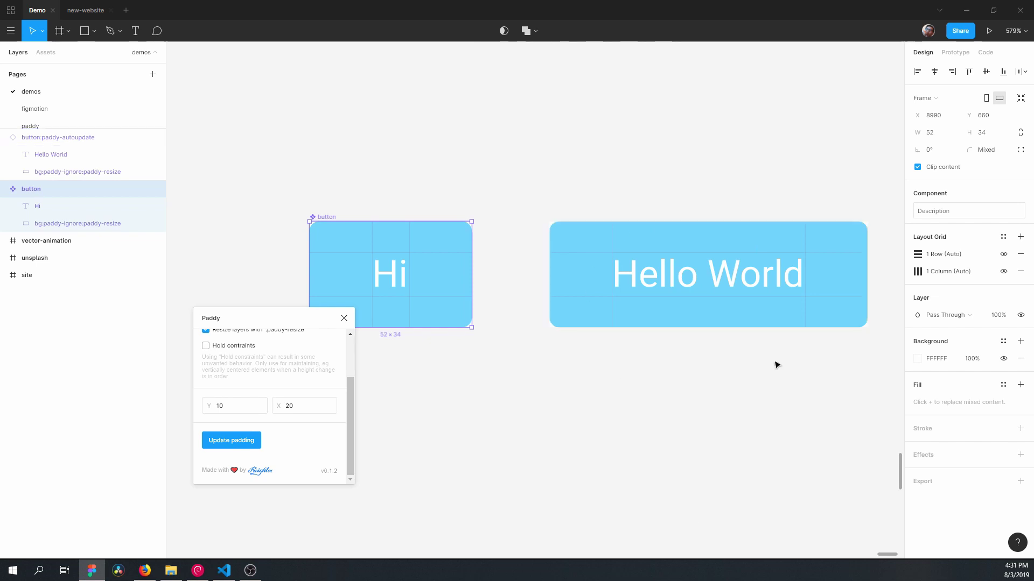
{"action": "left_click", "coordinate": [672, 406]}
{"action": "key", "text": "ctrl+z"}
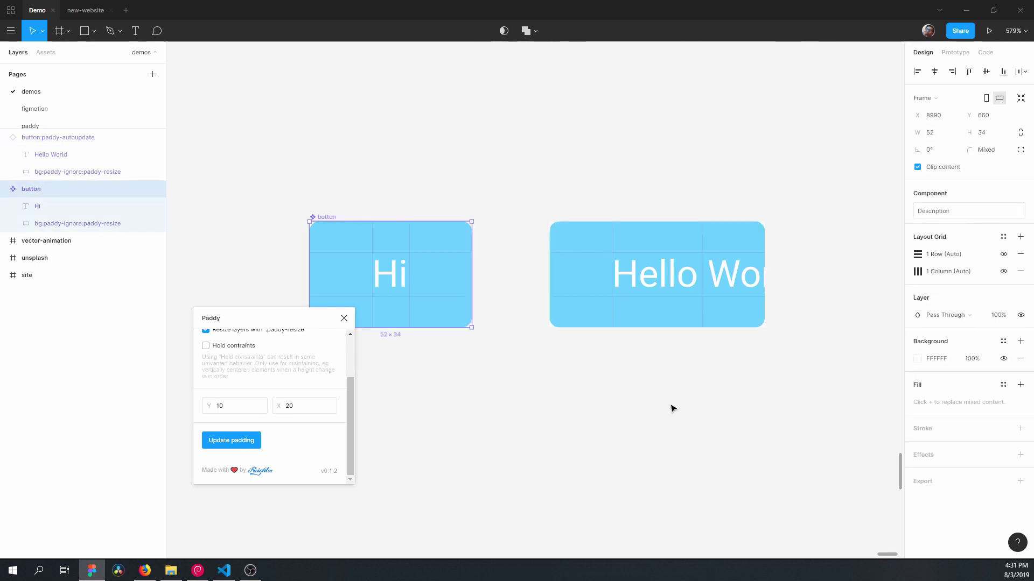
Duplicate the Hello World instance above the main button and change the copy's text to Hello.
{"action": "scroll", "coordinate": [559, 310], "scroll_direction": "down", "scroll_amount": 5}
{"action": "left_click", "coordinate": [612, 314]}
{"action": "left_click_drag", "start_coordinate": [617, 313], "coordinate": [414, 203]}
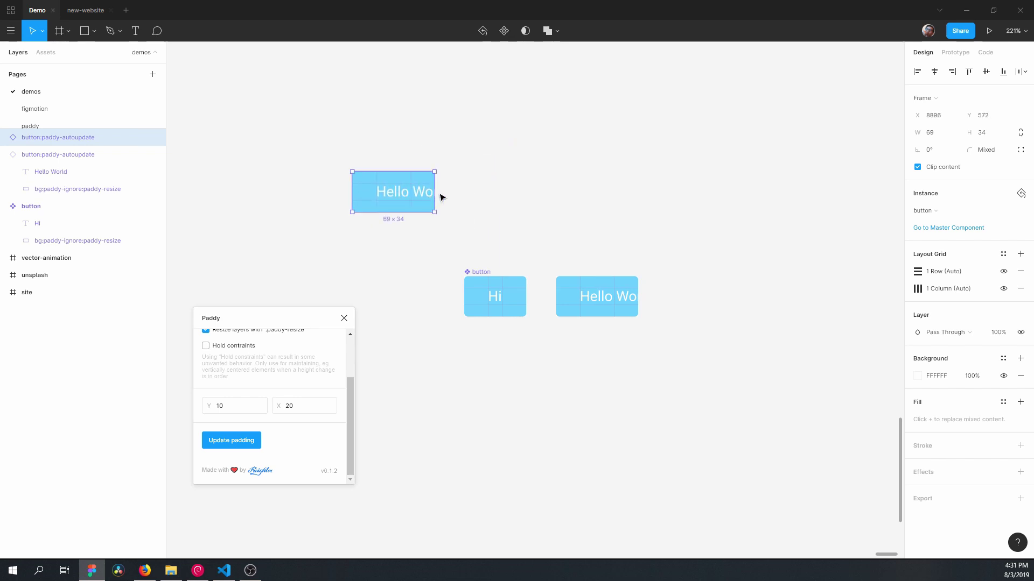
{"action": "double_click", "coordinate": [402, 192]}
{"action": "type", "text": "Hello"}
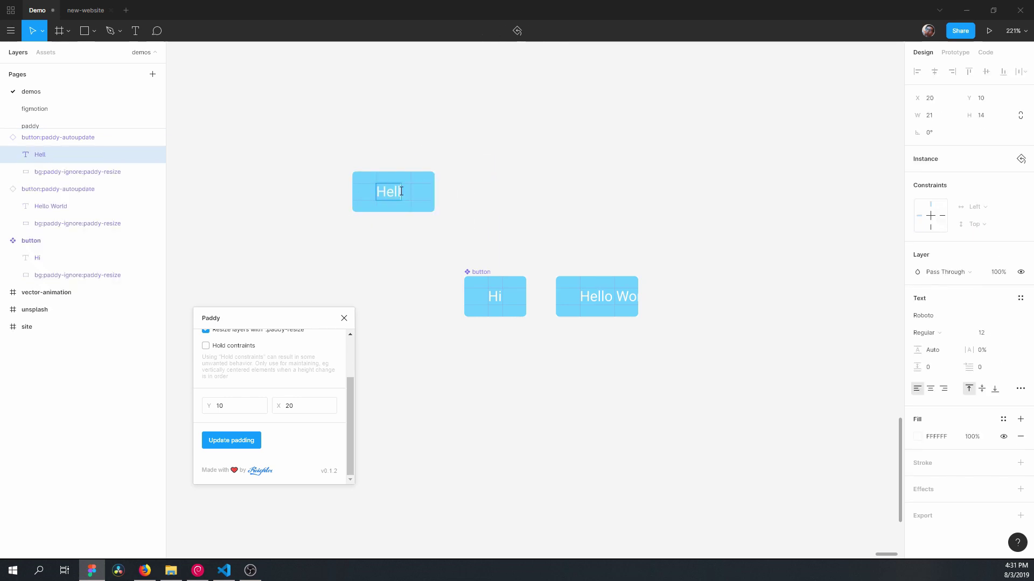
{"action": "key", "text": "Escape"}
{"action": "key", "text": "Escape"}
Set the Y padding to 15 in Paddy and update the padding of the main button component.
{"action": "key", "text": "ctrl+alt+p"}
{"action": "left_click", "coordinate": [729, 272]}
{"action": "type", "text": "15"}
{"action": "left_click", "coordinate": [489, 175]}
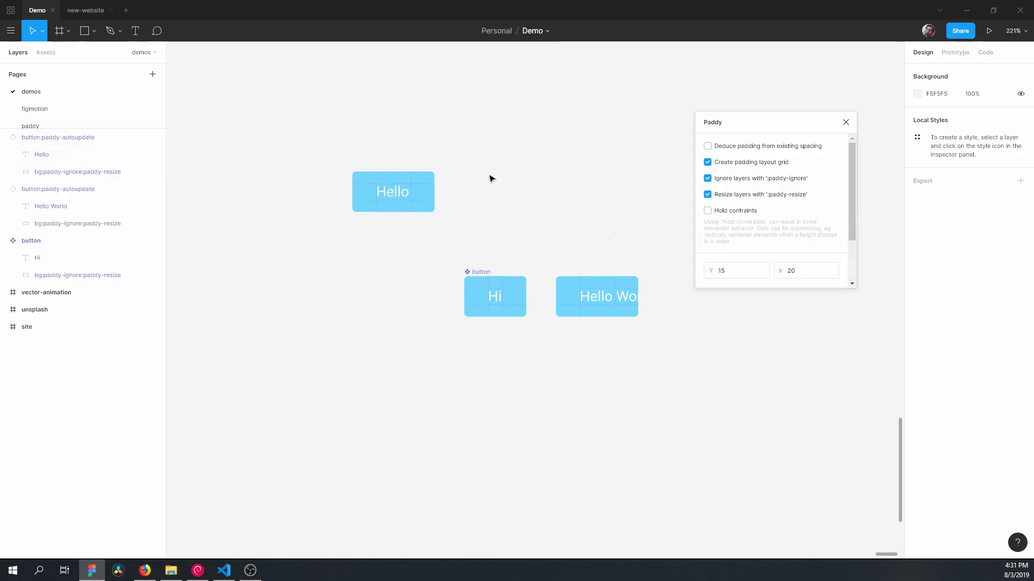
{"action": "left_click", "coordinate": [404, 177]}
{"action": "scroll", "coordinate": [824, 211], "scroll_direction": "down", "scroll_amount": 3}
{"action": "left_click", "coordinate": [751, 249]}
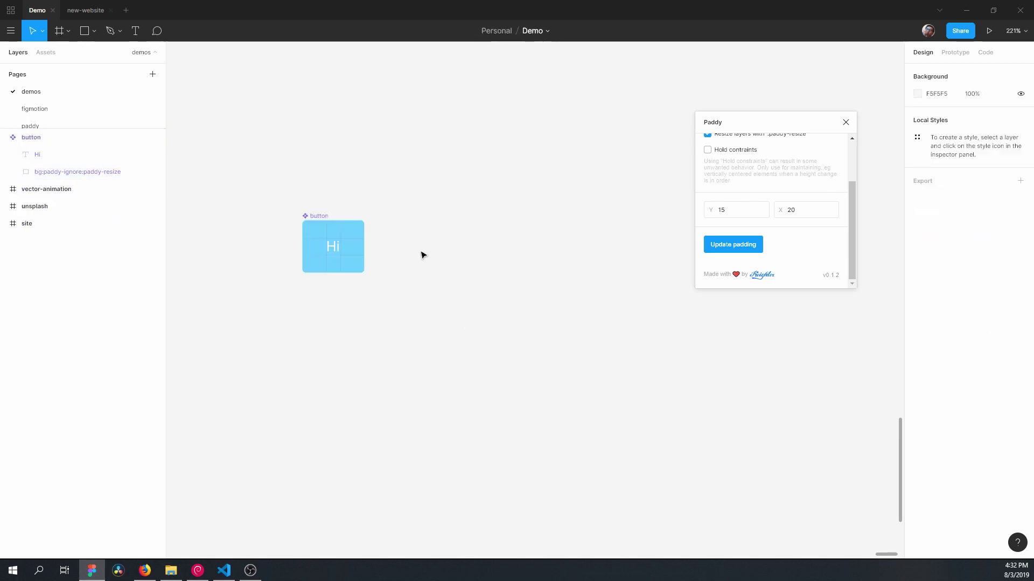
Set the horizontal and vertical constraints of the main button's Hi text to Center.
{"action": "left_click", "coordinate": [332, 246]}
{"action": "left_click", "coordinate": [333, 247]}
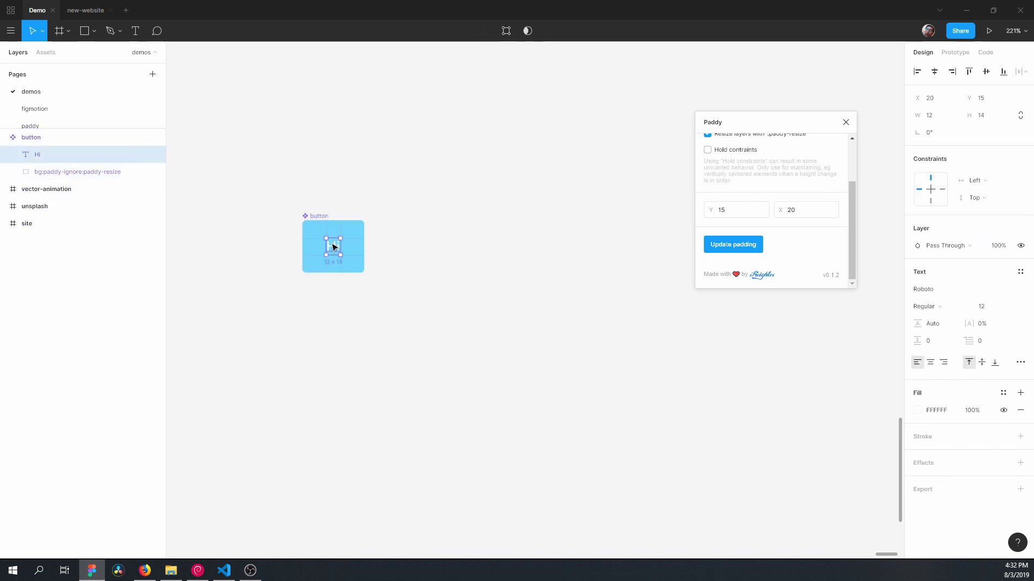
{"action": "left_click", "coordinate": [996, 182]}
{"action": "left_click", "coordinate": [989, 218]}
{"action": "left_click", "coordinate": [985, 202]}
{"action": "left_click", "coordinate": [987, 228]}
{"action": "left_click", "coordinate": [625, 309]}
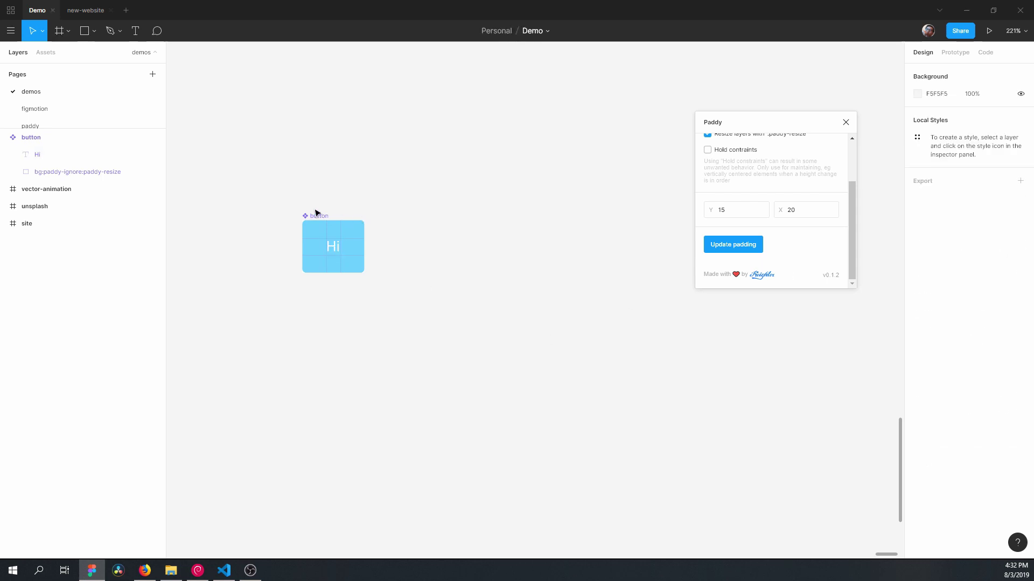
Duplicate the main button beside it and widen the new instance to about 114.
{"action": "left_click_drag", "start_coordinate": [316, 215], "coordinate": [433, 216]}
{"action": "mouse_move", "coordinate": [482, 246]}
{"action": "left_mouse_down"}
{"action": "mouse_move", "coordinate": [554, 250]}
{"action": "mouse_move", "coordinate": [480, 241]}
{"action": "mouse_move", "coordinate": [484, 266]}
{"action": "left_mouse_up"}
Change the widened button instance's text to Hello World and select its text layer.
{"action": "double_click", "coordinate": [489, 247]}
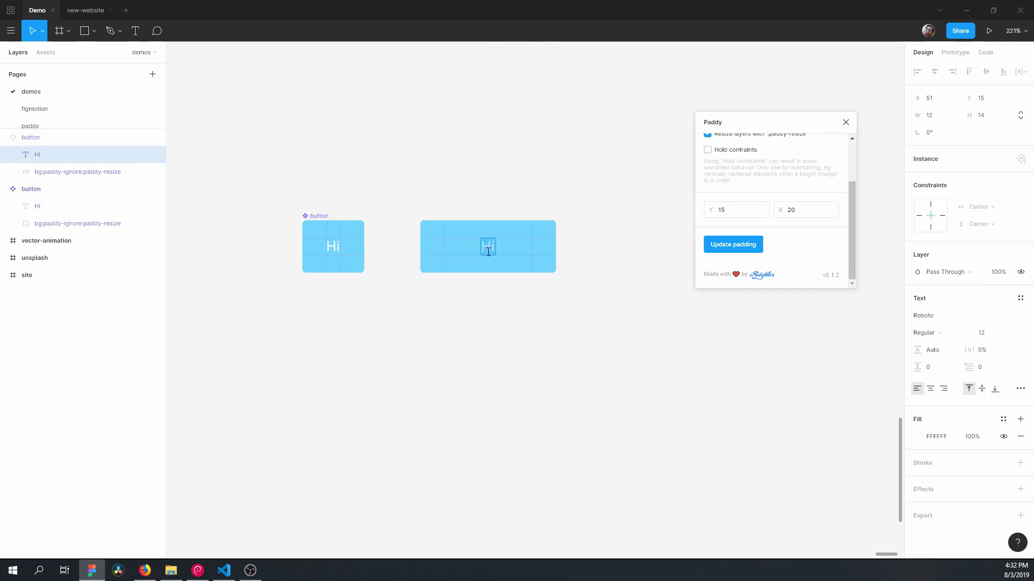
{"action": "type", "text": "Hello World"}
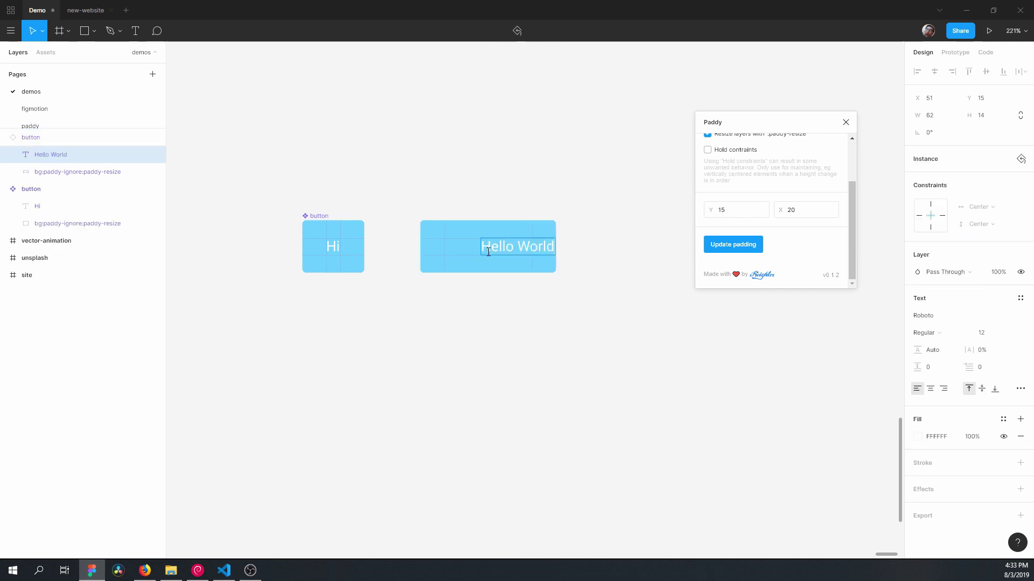
{"action": "key", "text": "Escape"}
{"action": "left_click", "coordinate": [505, 234]}
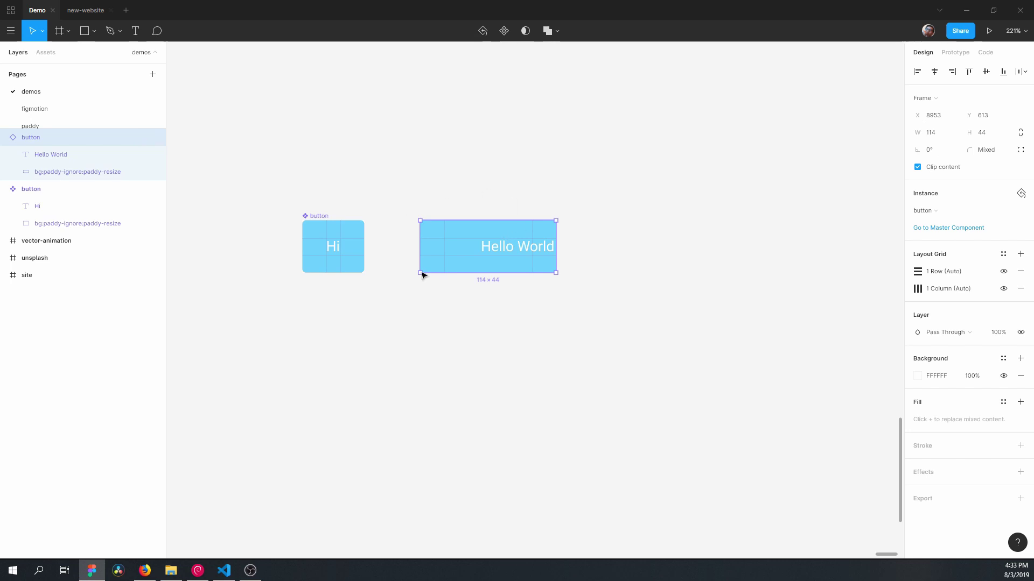
{"action": "left_click", "coordinate": [504, 255]}
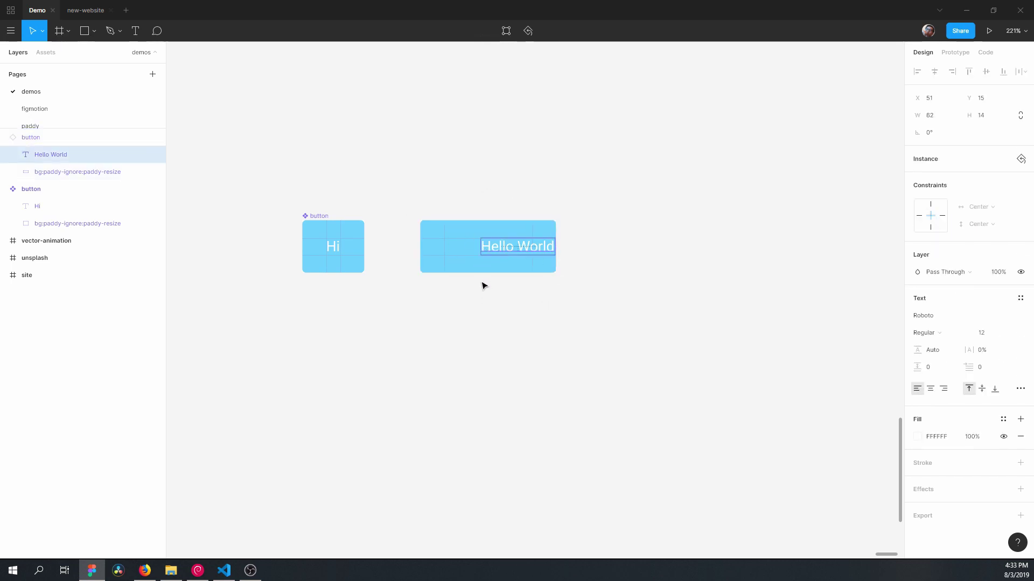